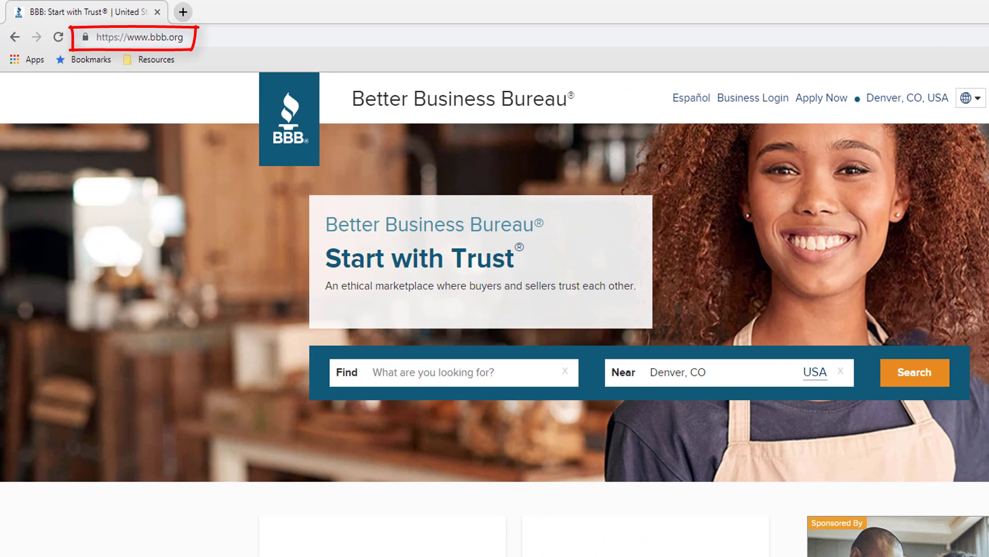
- Go to the Business Login page from the bbb.org top header
{"action": "left_click", "coordinate": [770, 109]}
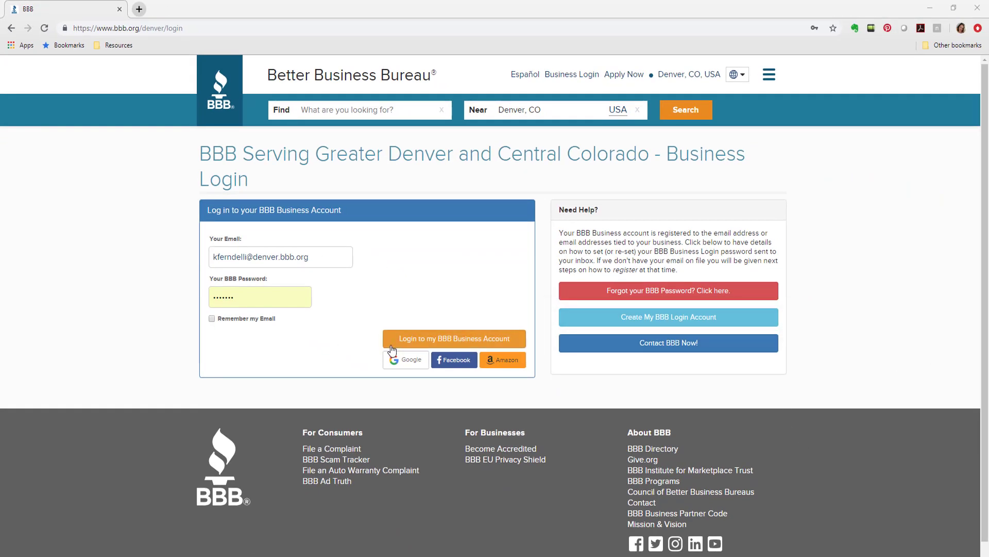
- Log in to the business account and generate the first Online Seal's embed code
{"action": "left_click", "coordinate": [433, 339]}
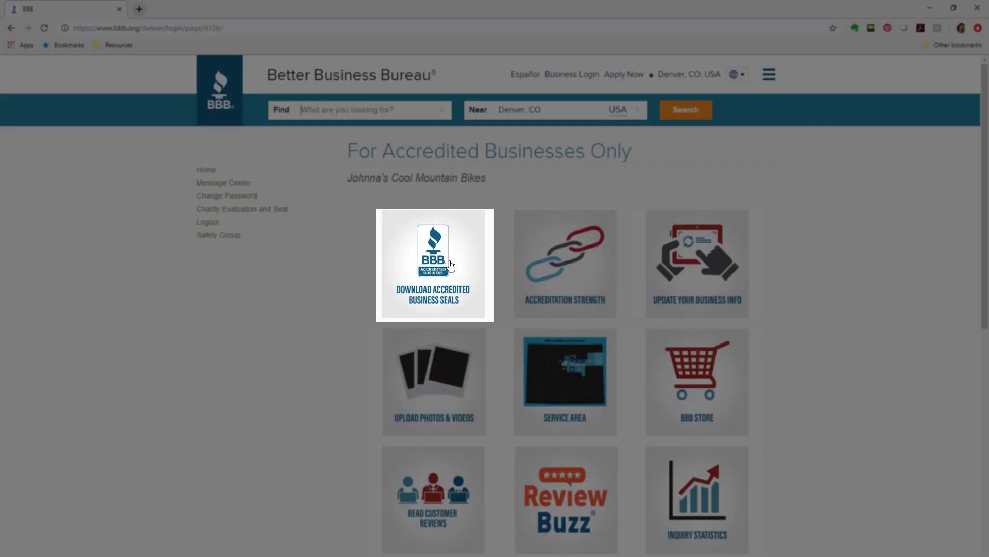
{"action": "left_click", "coordinate": [450, 266]}
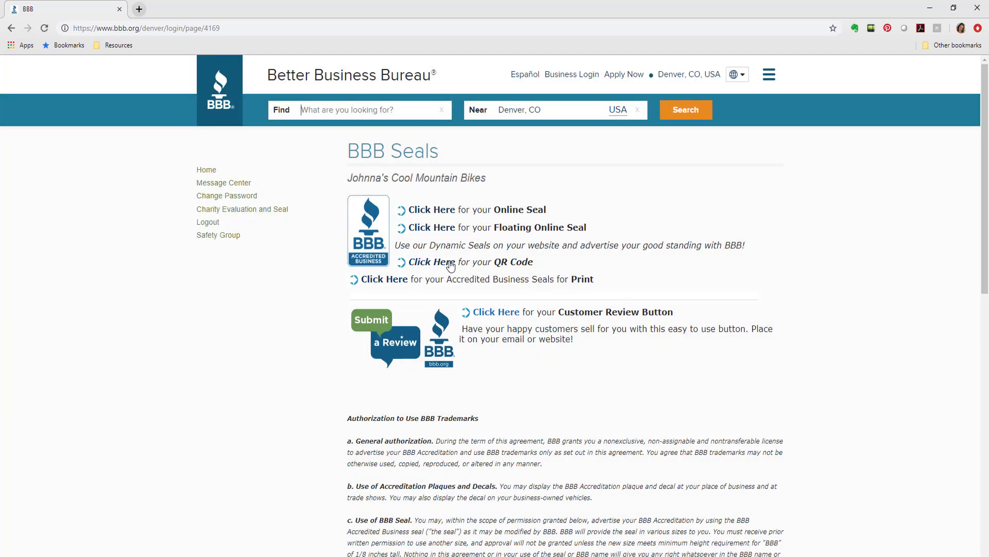
{"action": "scroll", "coordinate": [663, 293], "scroll_direction": "down", "scroll_amount": 4}
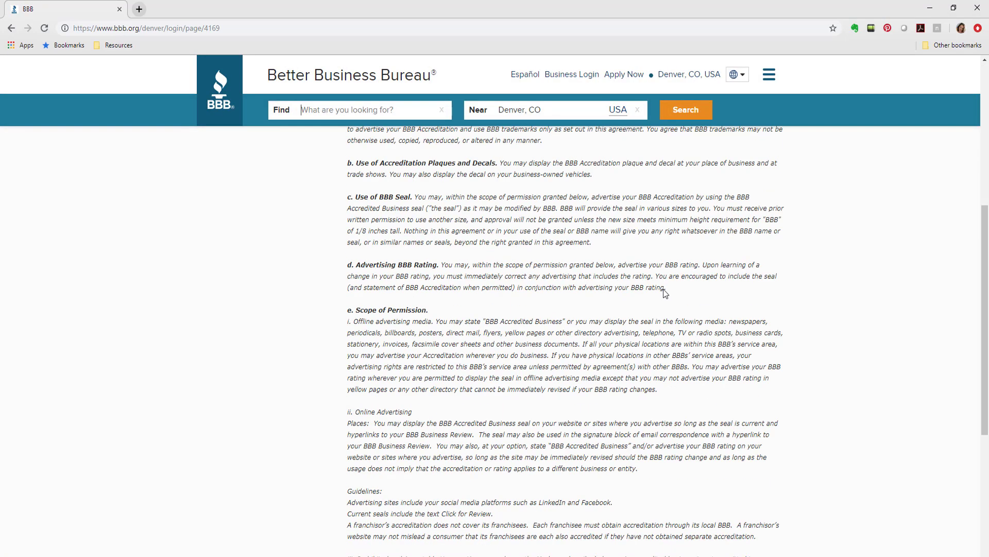
{"action": "scroll", "coordinate": [665, 292], "scroll_direction": "down", "scroll_amount": 4}
{"action": "scroll", "coordinate": [667, 292], "scroll_direction": "up", "scroll_amount": 5}
{"action": "scroll", "coordinate": [669, 291], "scroll_direction": "up", "scroll_amount": 3}
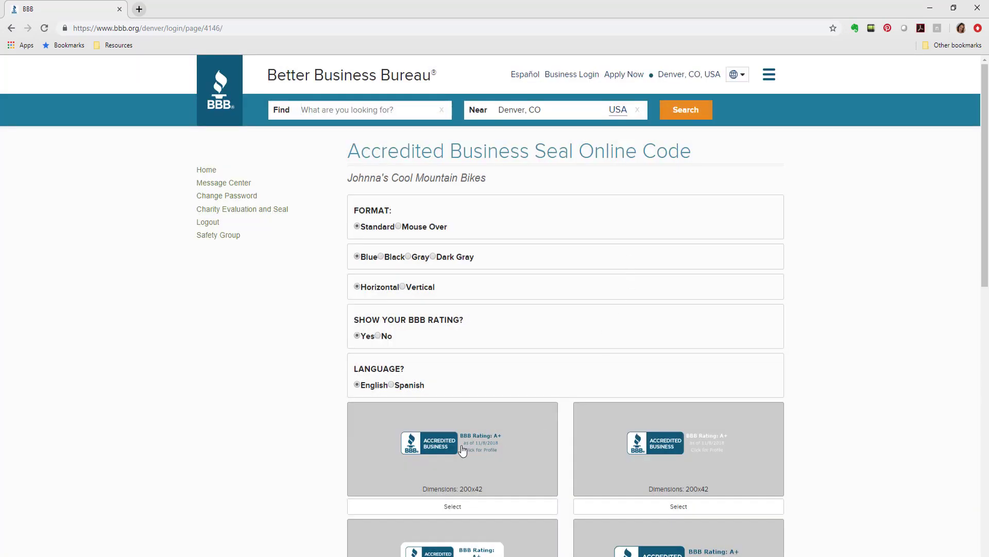
{"action": "scroll", "coordinate": [541, 348], "scroll_direction": "down", "scroll_amount": 2}
{"action": "left_click", "coordinate": [457, 398]}
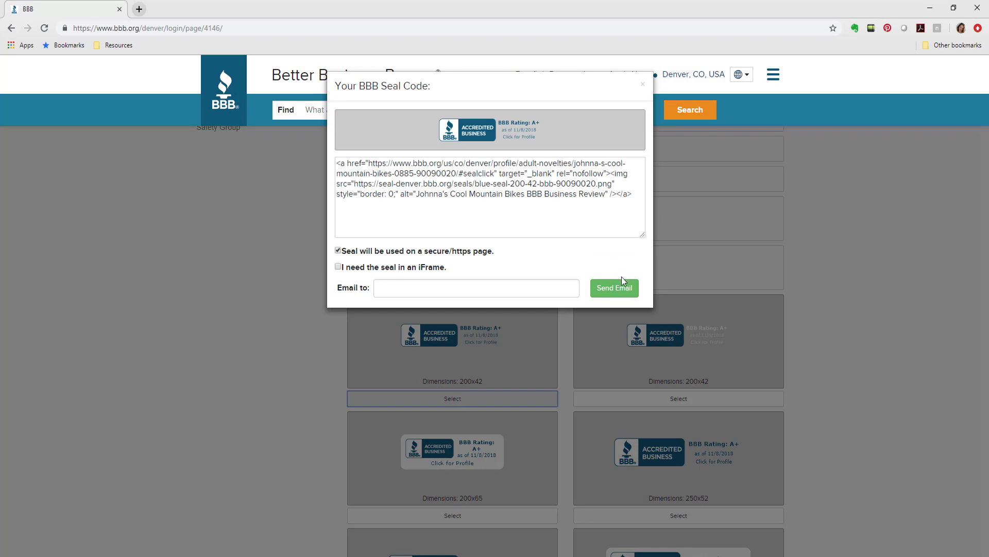
{"action": "left_click", "coordinate": [642, 87]}
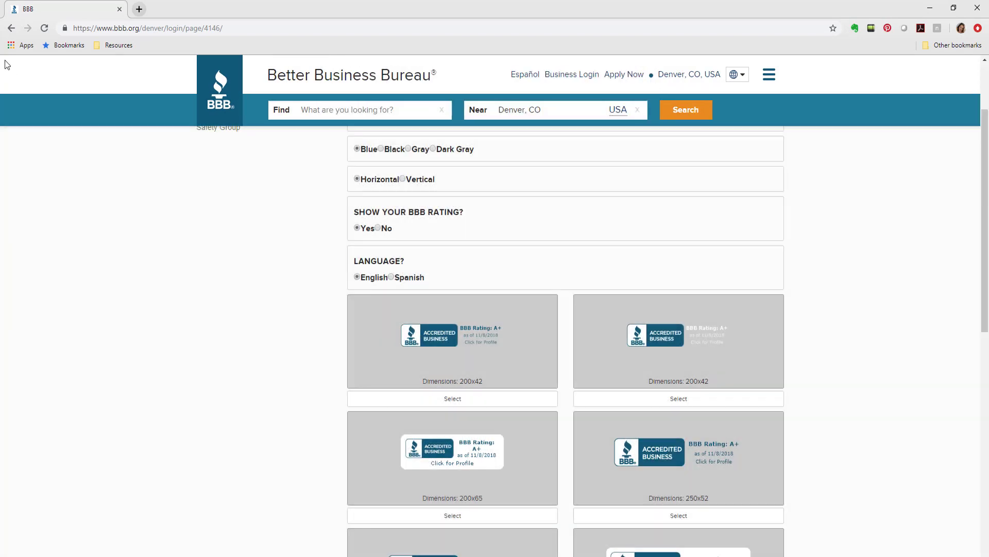
{"action": "scroll", "coordinate": [270, 241], "scroll_direction": "up", "scroll_amount": 2}
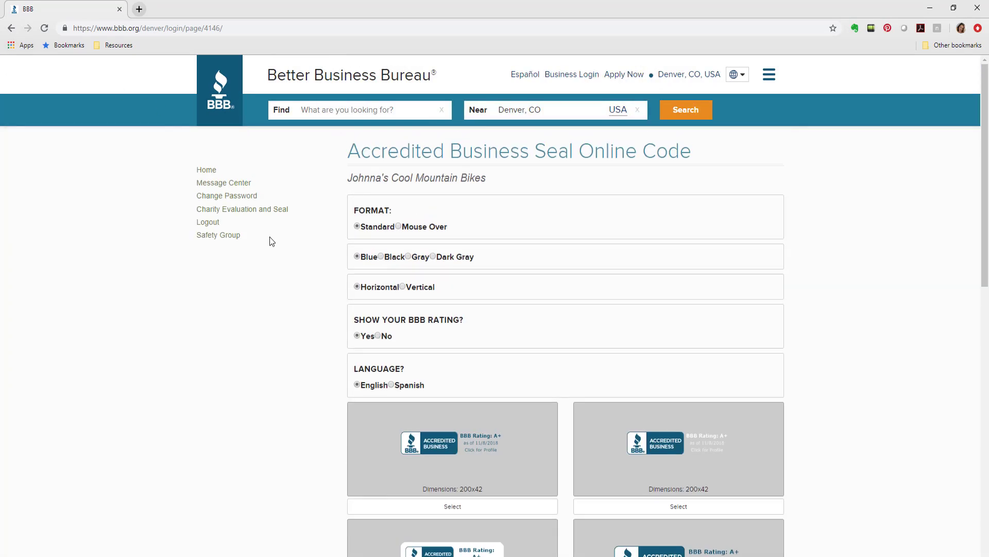
- Review the Accreditation Strength checklist and its Products You Offer form, then return Home
{"action": "left_click", "coordinate": [199, 172]}
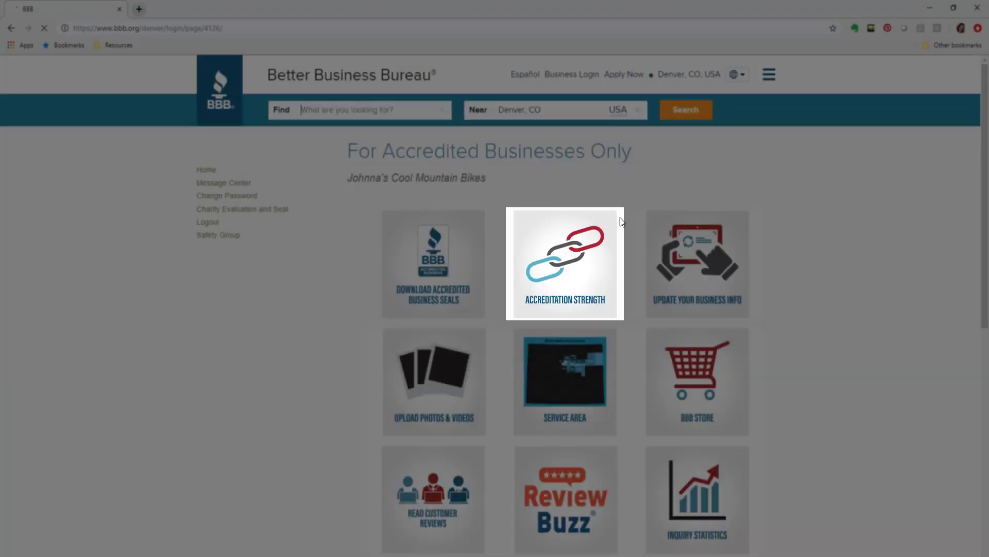
{"action": "left_click", "coordinate": [614, 259]}
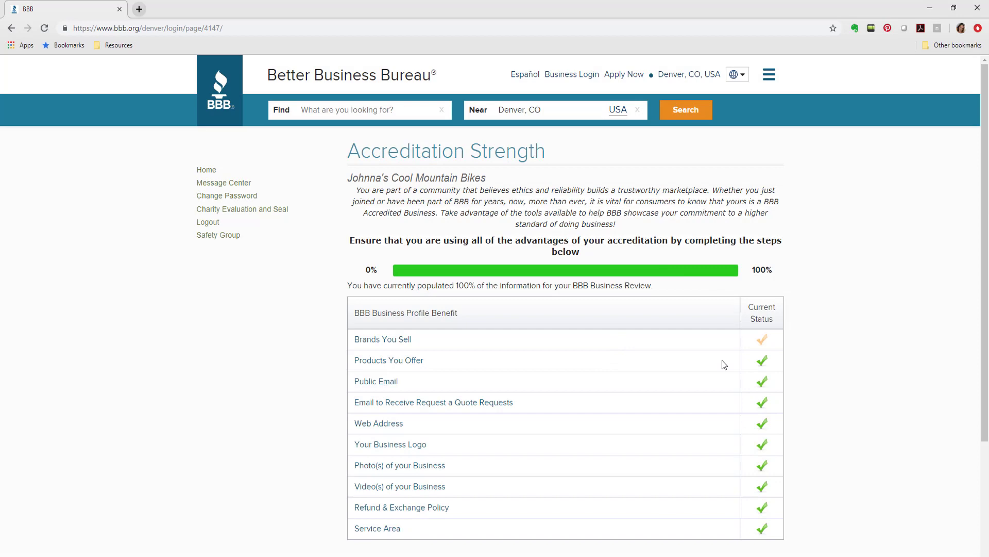
{"action": "left_click", "coordinate": [409, 363]}
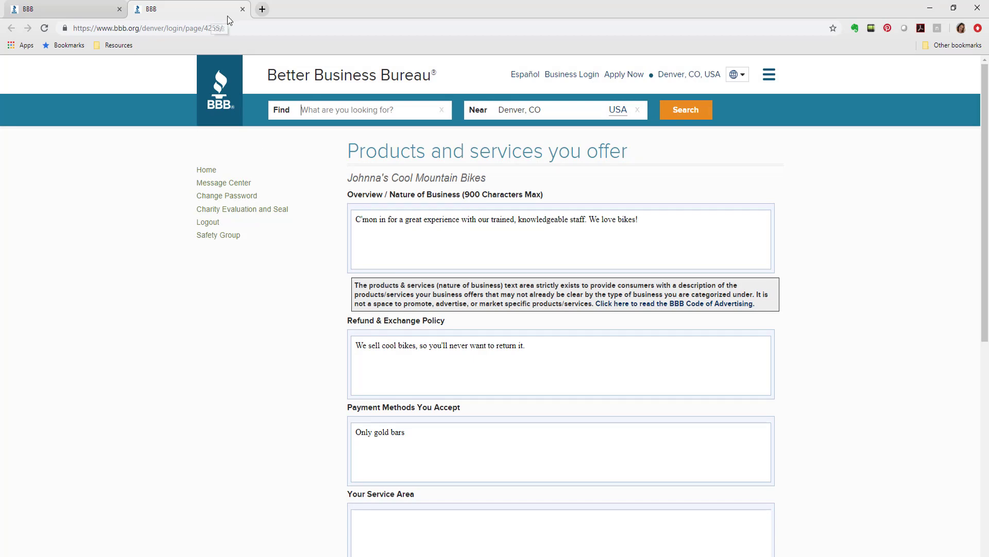
{"action": "left_click", "coordinate": [242, 8]}
{"action": "left_click", "coordinate": [201, 173]}
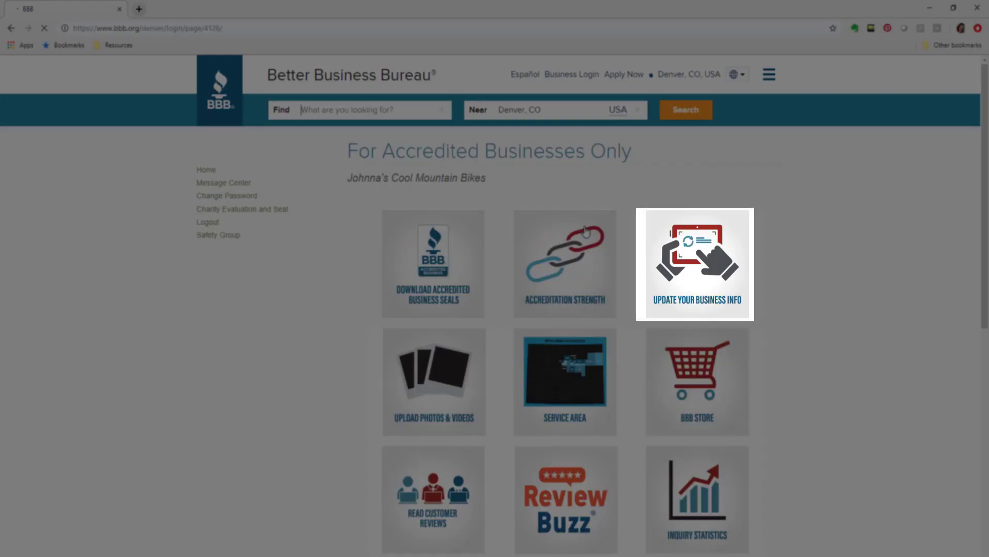
{"action": "left_click", "coordinate": [716, 268]}
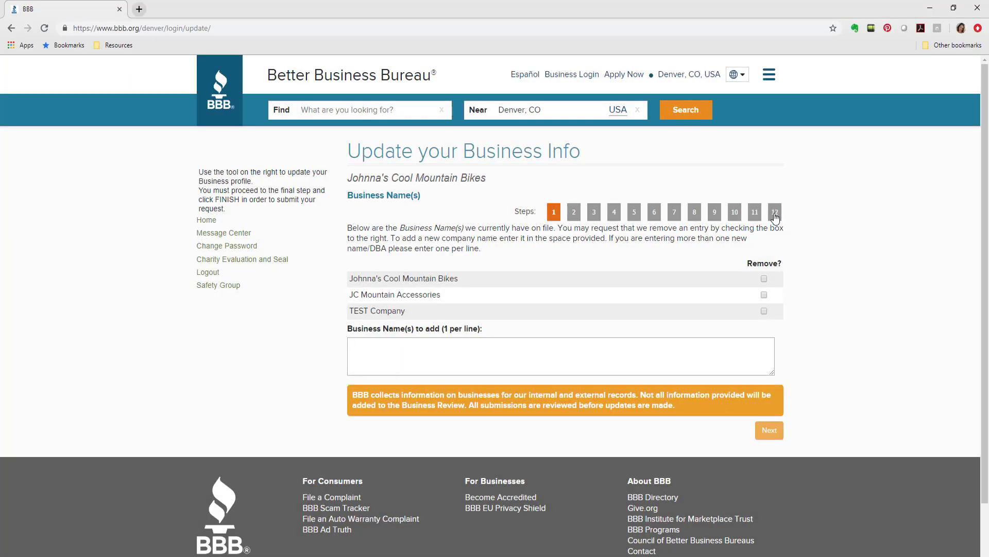
{"action": "left_click", "coordinate": [774, 212]}
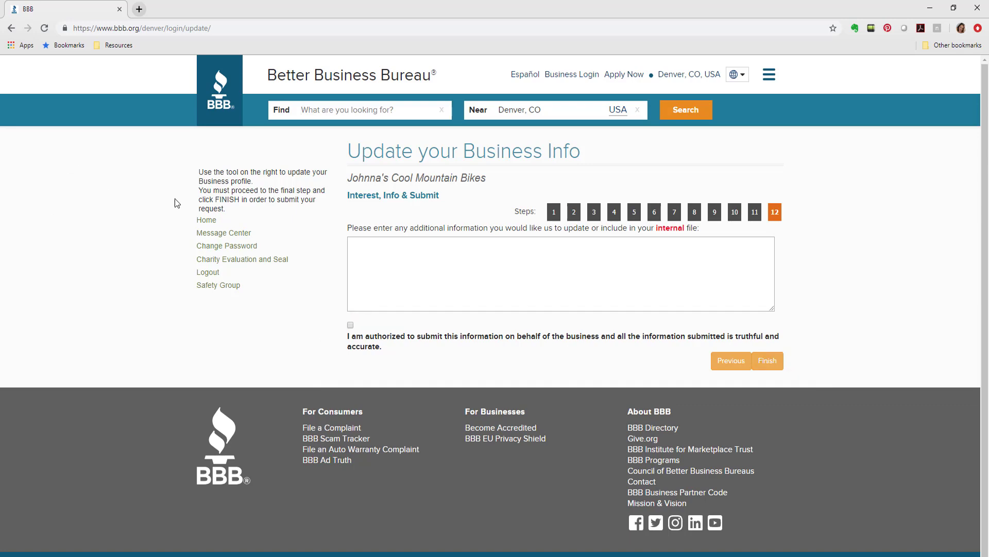
{"action": "left_click", "coordinate": [205, 221]}
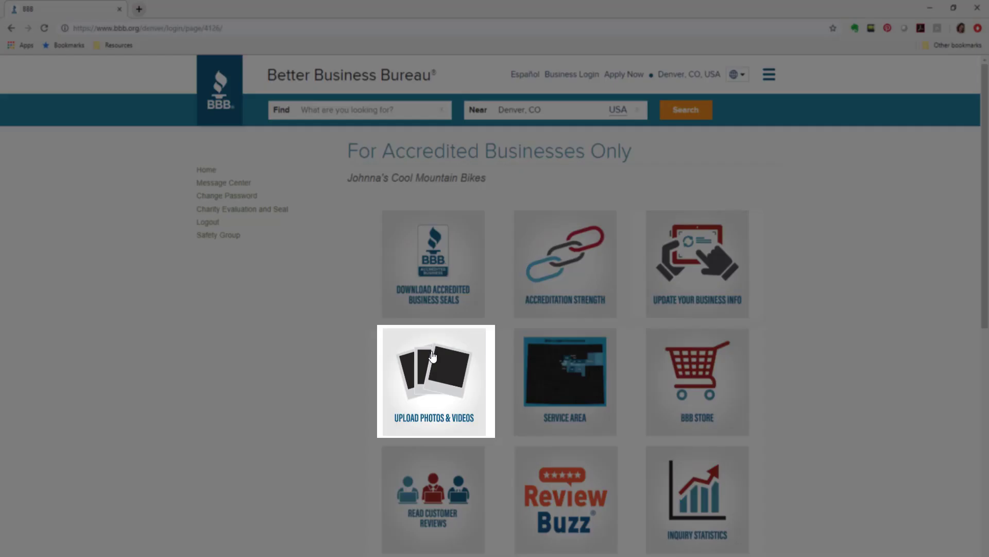
{"action": "left_click", "coordinate": [432, 355]}
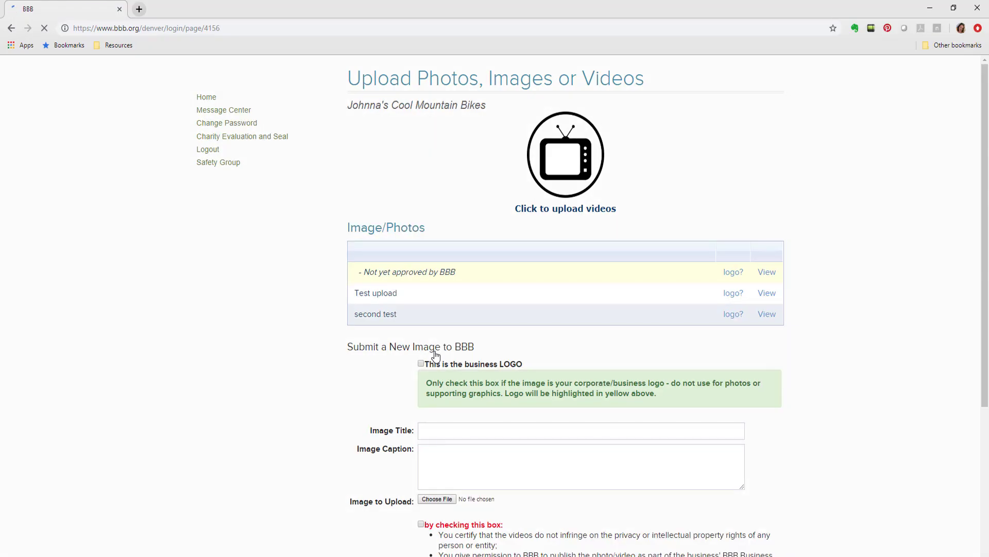
{"action": "scroll", "coordinate": [293, 389], "scroll_direction": "down", "scroll_amount": 1}
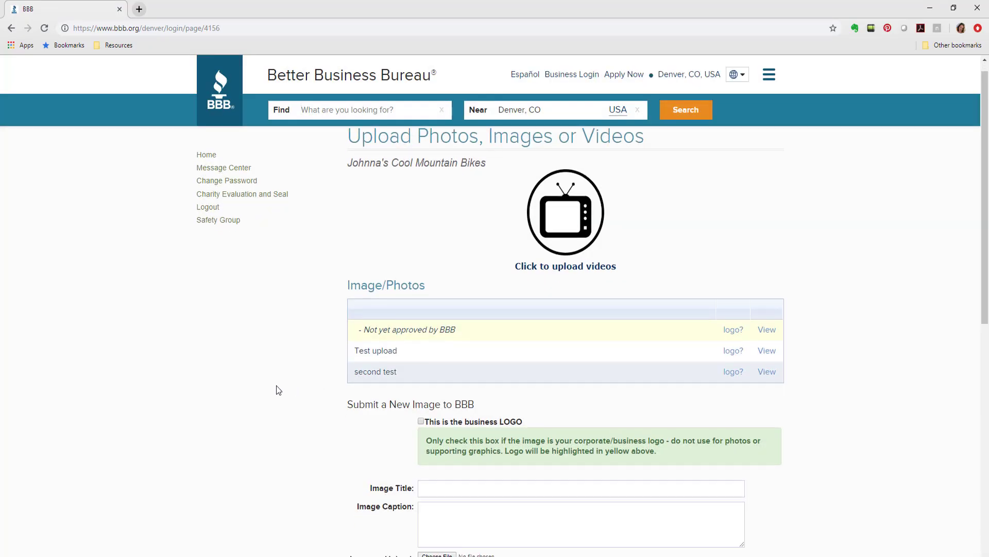
{"action": "scroll", "coordinate": [289, 389], "scroll_direction": "down", "scroll_amount": 2}
{"action": "scroll", "coordinate": [283, 389], "scroll_direction": "down", "scroll_amount": 2}
{"action": "scroll", "coordinate": [277, 389], "scroll_direction": "up", "scroll_amount": 5}
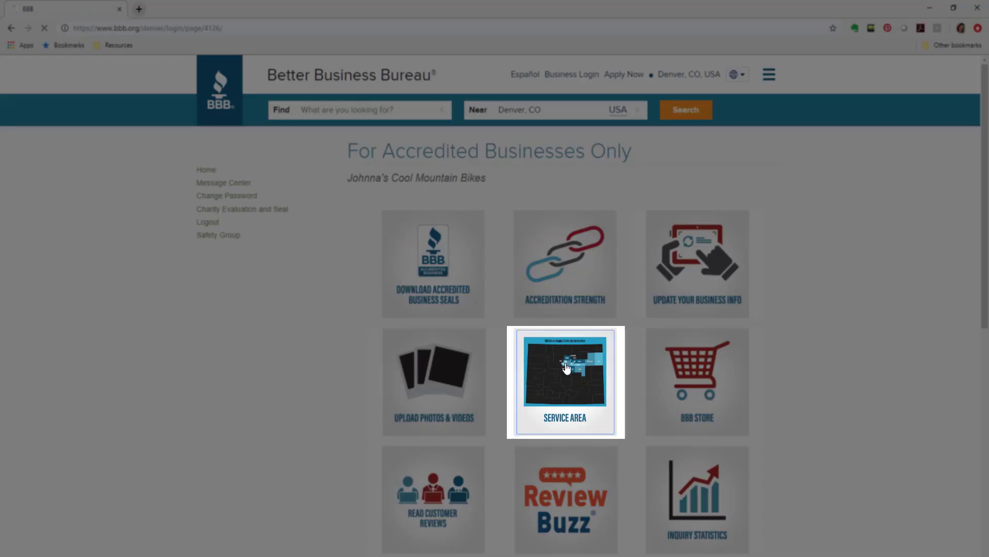
{"action": "left_click", "coordinate": [566, 368]}
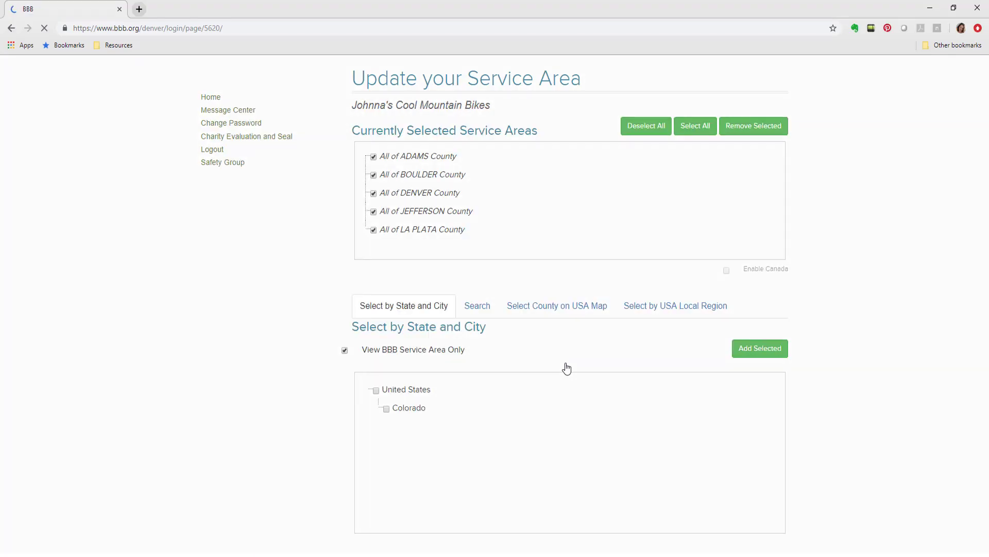
{"action": "scroll", "coordinate": [572, 386], "scroll_direction": "down", "scroll_amount": 3}
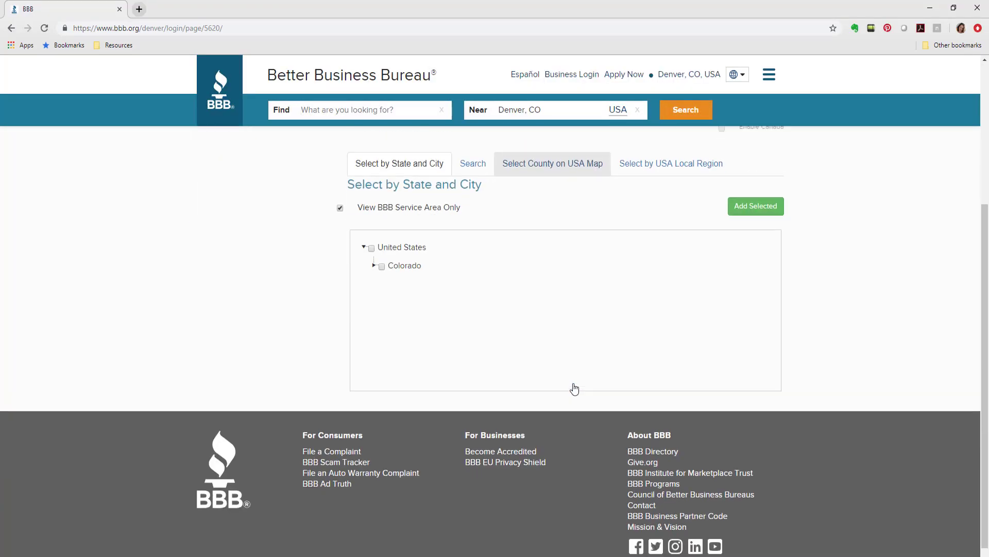
{"action": "scroll", "coordinate": [572, 387], "scroll_direction": "up", "scroll_amount": 3}
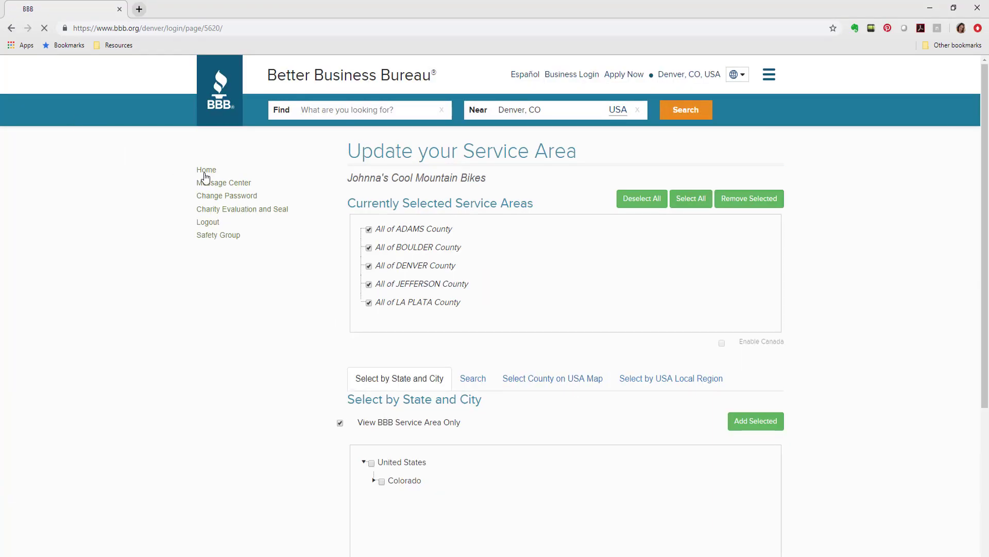
{"action": "left_click", "coordinate": [205, 171]}
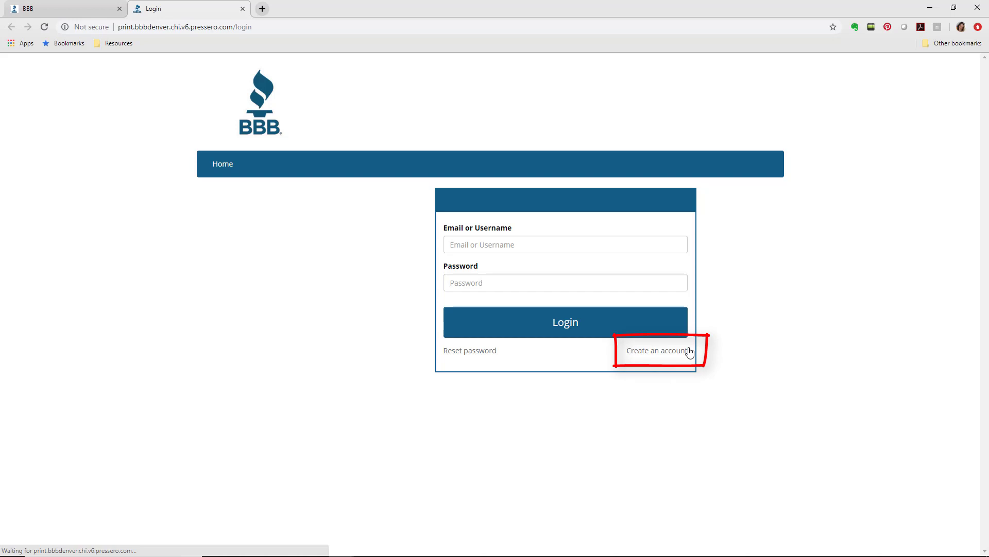
{"action": "scroll", "coordinate": [823, 316], "scroll_direction": "down", "scroll_amount": 1}
{"action": "scroll", "coordinate": [830, 320], "scroll_direction": "down", "scroll_amount": 1}
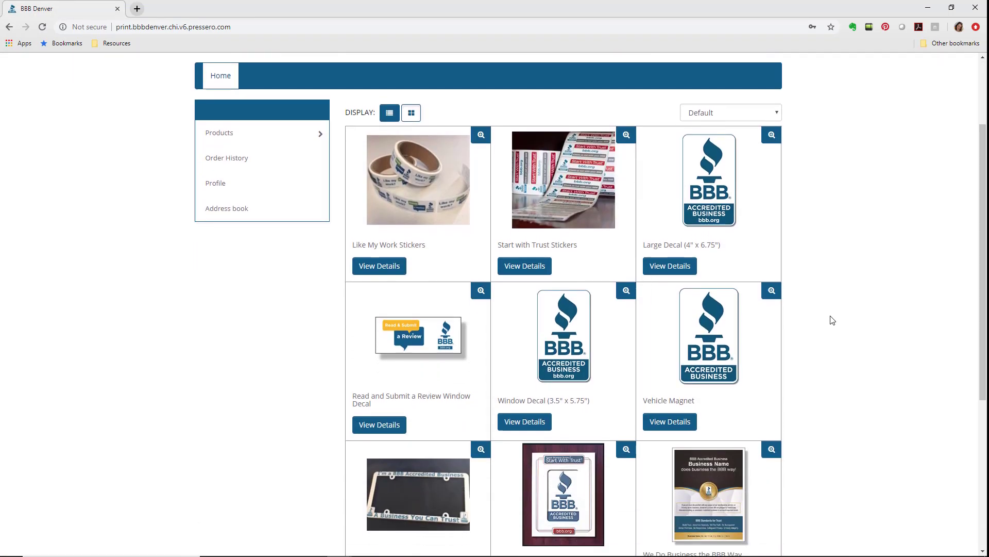
{"action": "scroll", "coordinate": [832, 320], "scroll_direction": "down", "scroll_amount": 2}
{"action": "scroll", "coordinate": [832, 319], "scroll_direction": "down", "scroll_amount": 1}
{"action": "scroll", "coordinate": [832, 319], "scroll_direction": "down", "scroll_amount": 1}
{"action": "scroll", "coordinate": [832, 320], "scroll_direction": "down", "scroll_amount": 1}
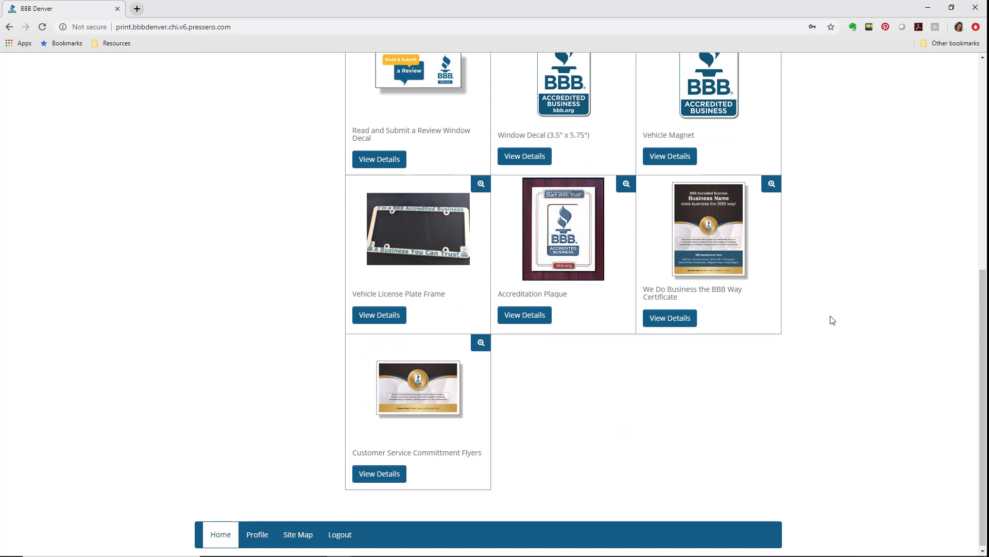
{"action": "scroll", "coordinate": [832, 320], "scroll_direction": "up", "scroll_amount": 2}
{"action": "scroll", "coordinate": [832, 319], "scroll_direction": "up", "scroll_amount": 3}
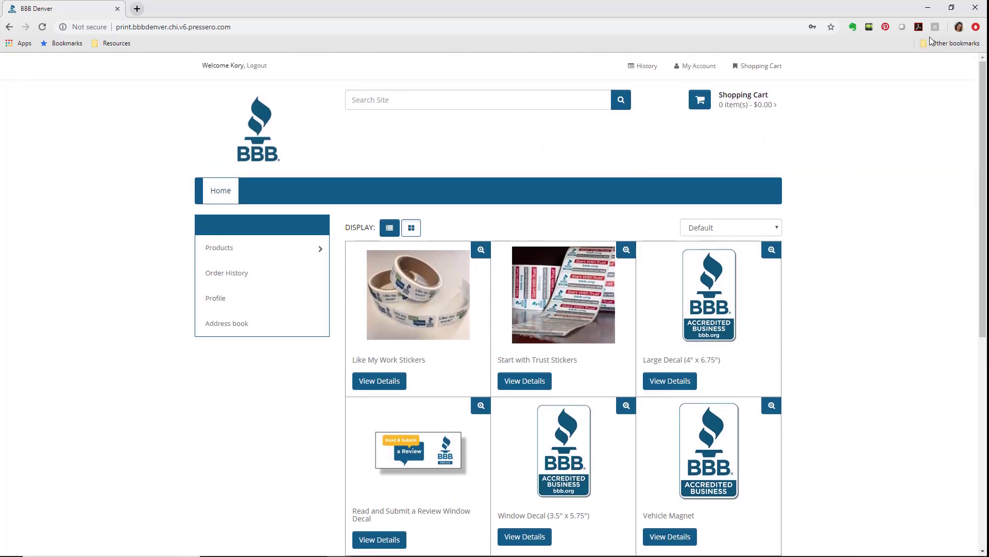
{"action": "left_click", "coordinate": [976, 10]}
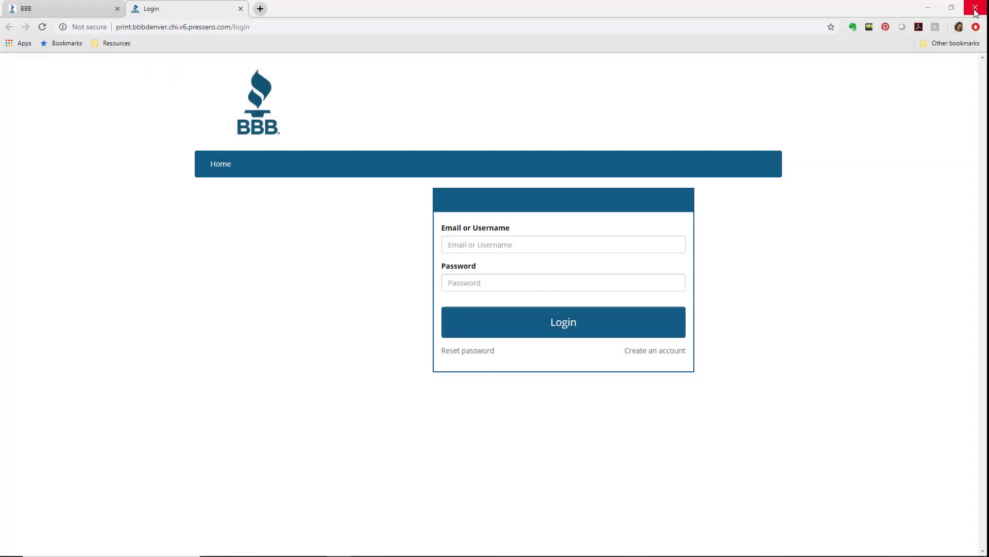
{"action": "left_click", "coordinate": [241, 8]}
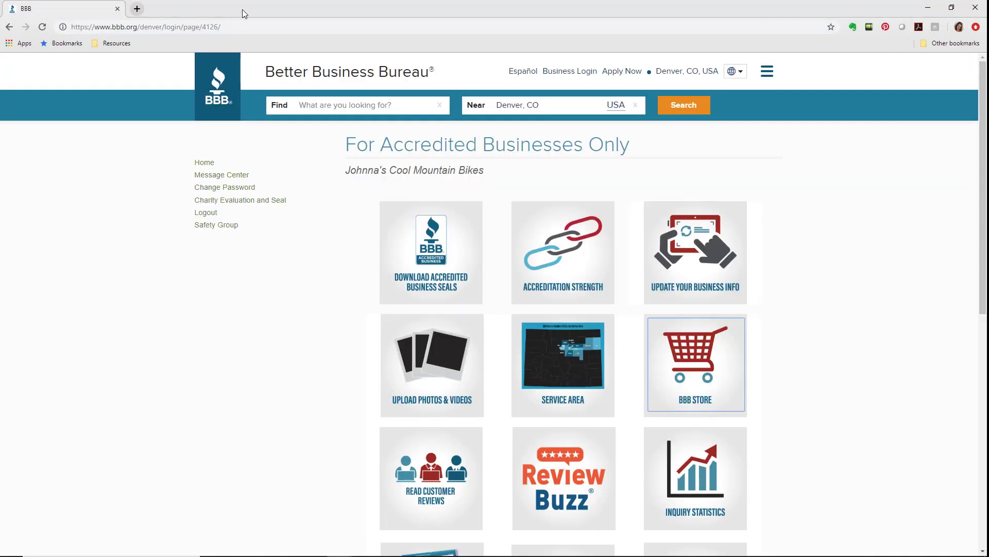
{"action": "scroll", "coordinate": [494, 355], "scroll_direction": "down", "scroll_amount": 2}
{"action": "left_click", "coordinate": [441, 386]}
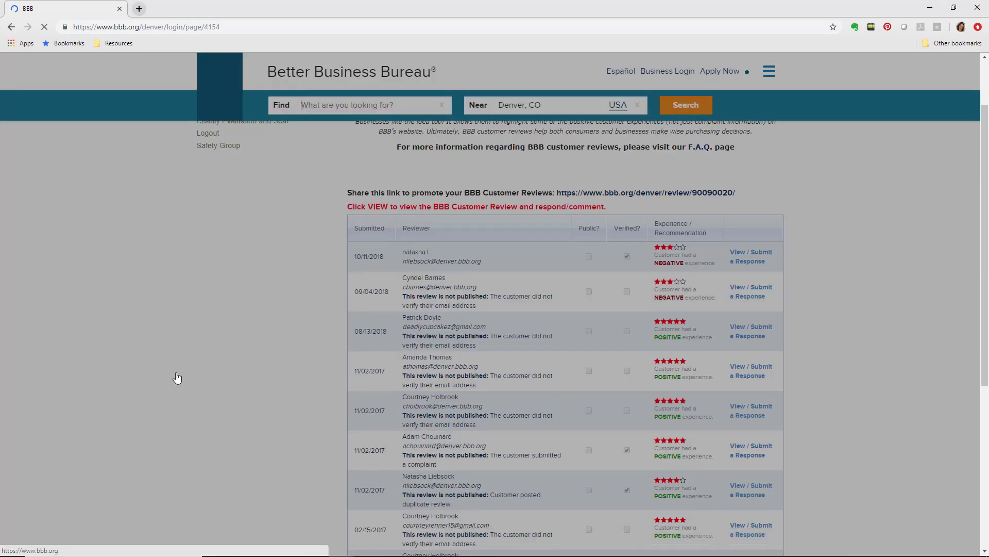
{"action": "scroll", "coordinate": [176, 377], "scroll_direction": "down", "scroll_amount": 3}
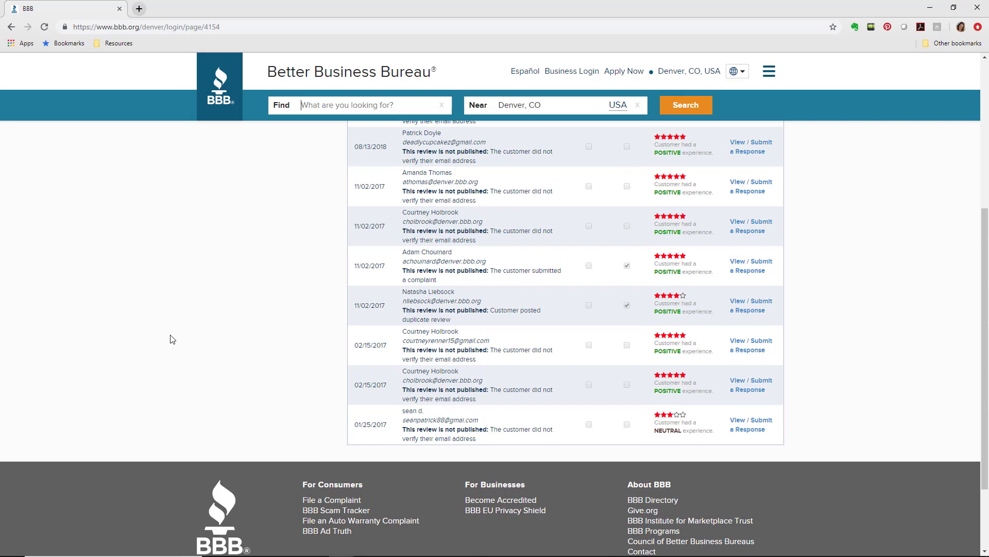
{"action": "scroll", "coordinate": [172, 339], "scroll_direction": "up", "scroll_amount": 5}
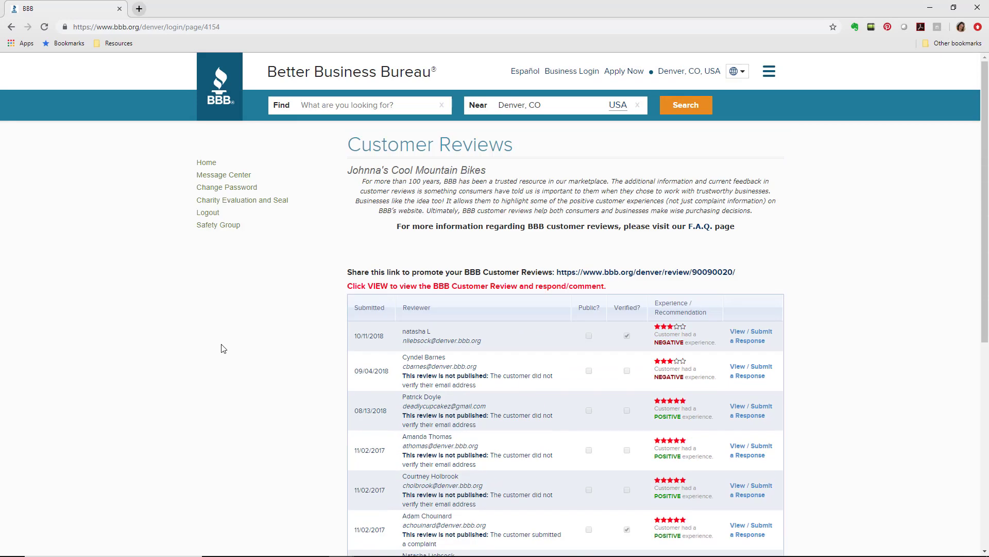
{"action": "left_click", "coordinate": [210, 164]}
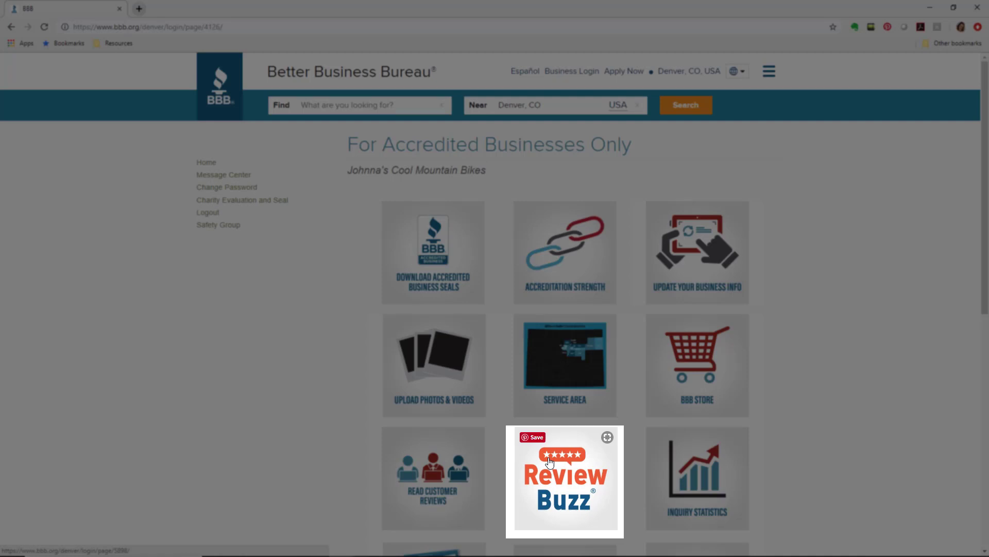
{"action": "left_click", "coordinate": [551, 463]}
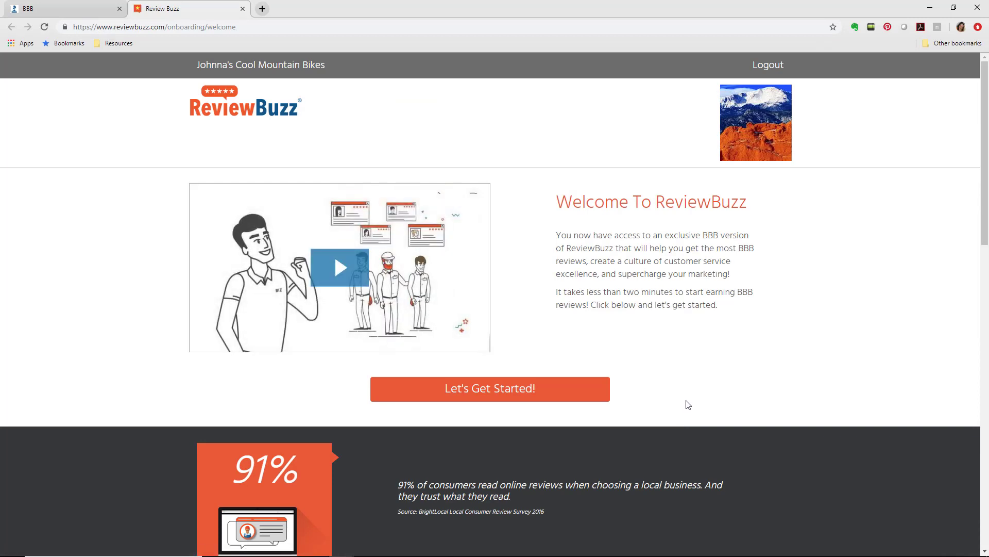
{"action": "scroll", "coordinate": [680, 398], "scroll_direction": "down", "scroll_amount": 1}
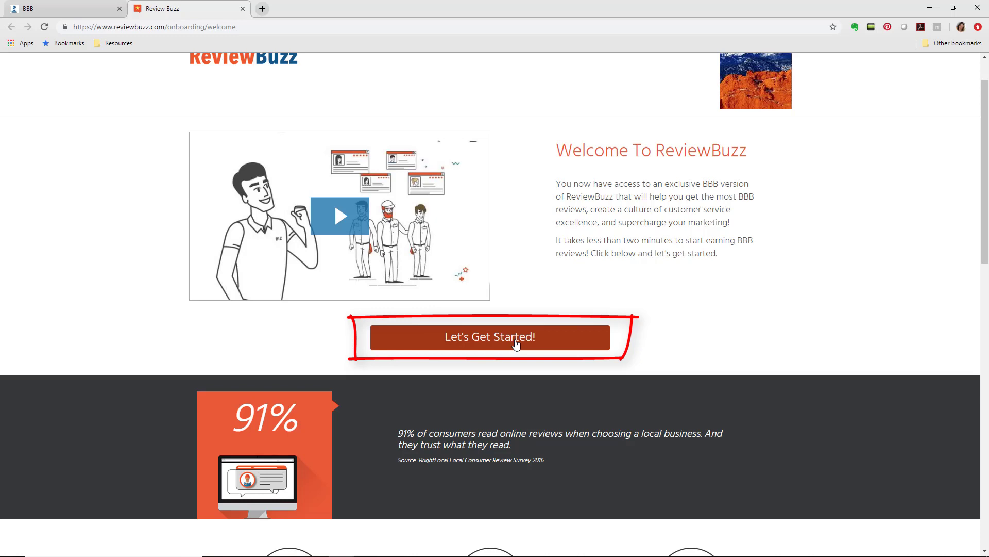
{"action": "left_click", "coordinate": [241, 9]}
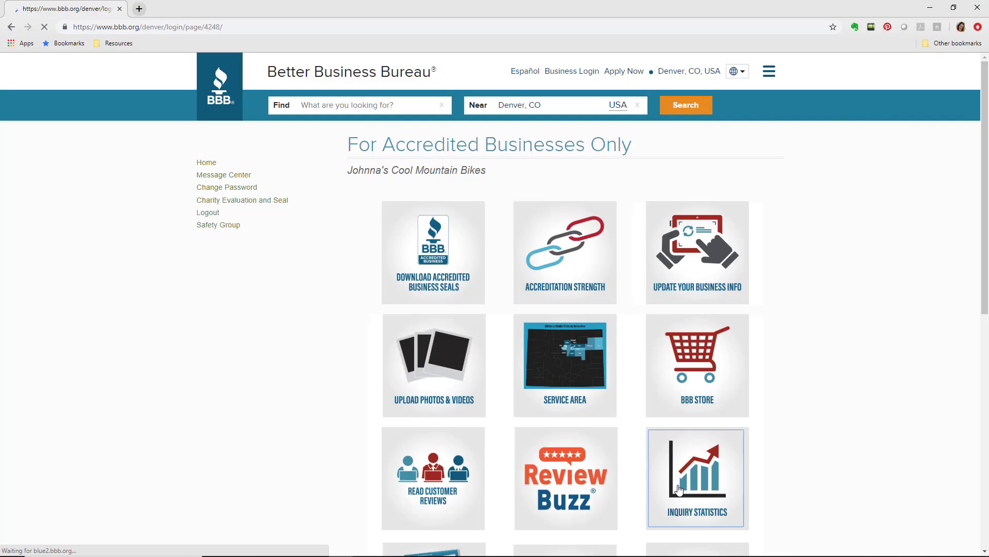
{"action": "left_click", "coordinate": [679, 490]}
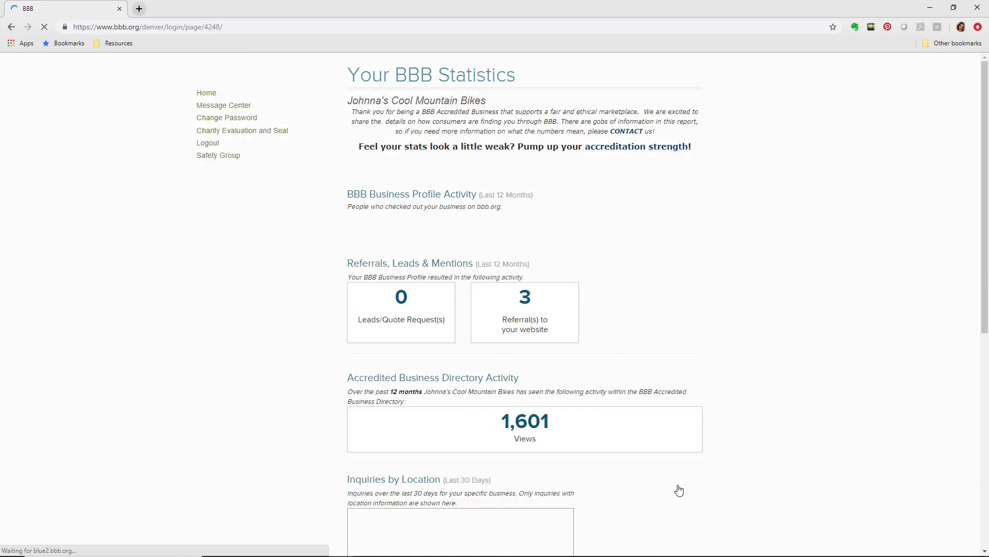
{"action": "scroll", "coordinate": [696, 402], "scroll_direction": "down", "scroll_amount": 2}
{"action": "scroll", "coordinate": [696, 401], "scroll_direction": "down", "scroll_amount": 2}
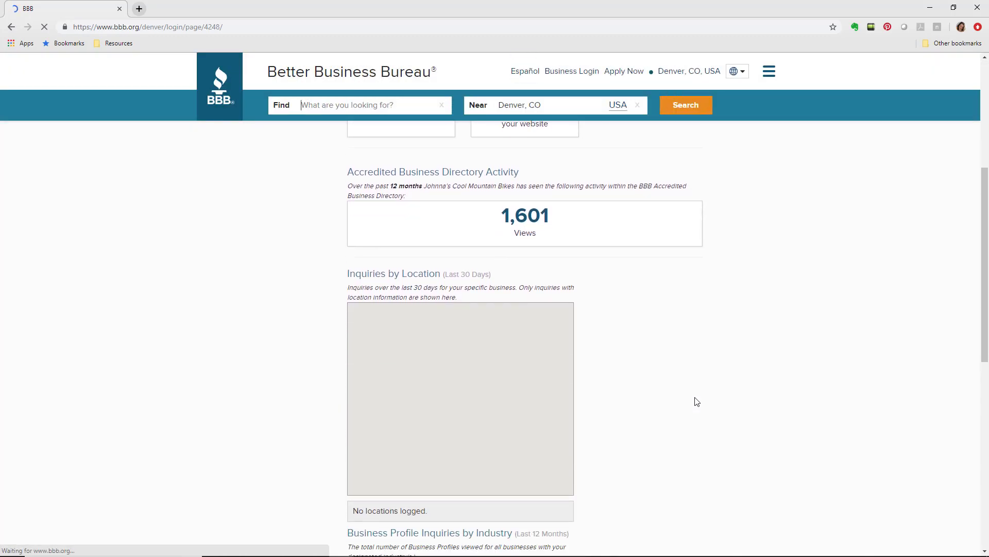
{"action": "scroll", "coordinate": [698, 402], "scroll_direction": "down", "scroll_amount": 1}
{"action": "scroll", "coordinate": [701, 408], "scroll_direction": "down", "scroll_amount": 2}
{"action": "scroll", "coordinate": [700, 408], "scroll_direction": "down", "scroll_amount": 2}
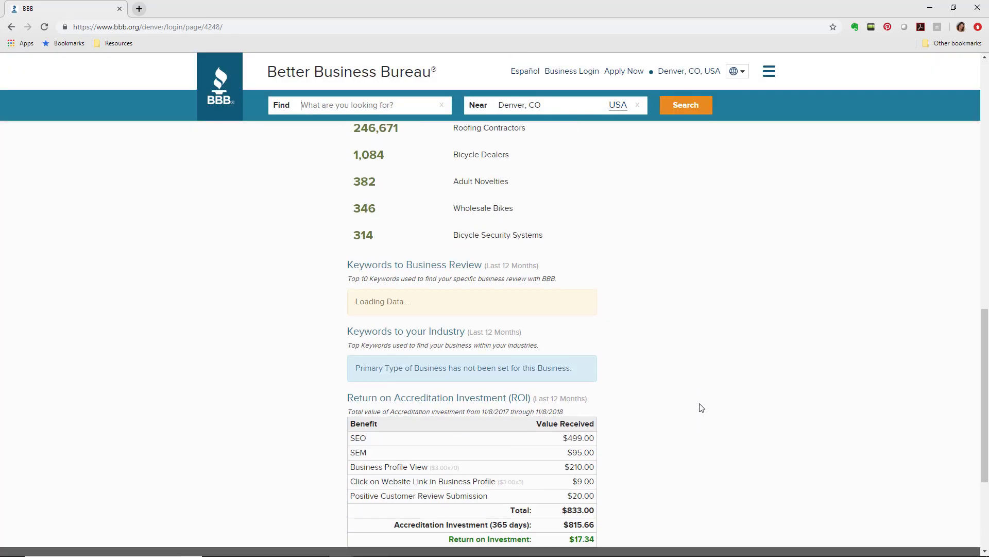
{"action": "scroll", "coordinate": [701, 408], "scroll_direction": "down", "scroll_amount": 3}
{"action": "scroll", "coordinate": [701, 408], "scroll_direction": "up", "scroll_amount": 4}
{"action": "scroll", "coordinate": [700, 408], "scroll_direction": "up", "scroll_amount": 6}
{"action": "scroll", "coordinate": [700, 408], "scroll_direction": "up", "scroll_amount": 2}
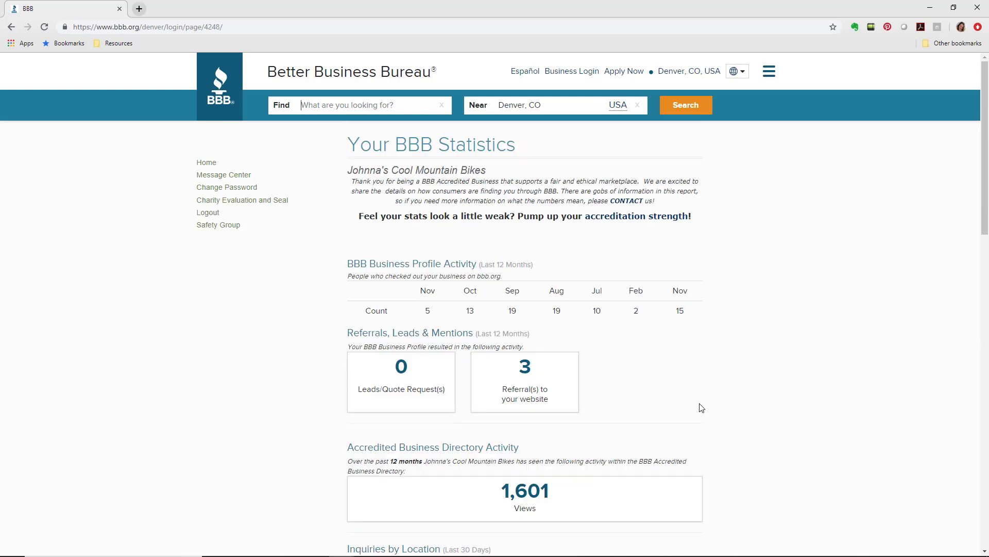
{"action": "left_click", "coordinate": [214, 164]}
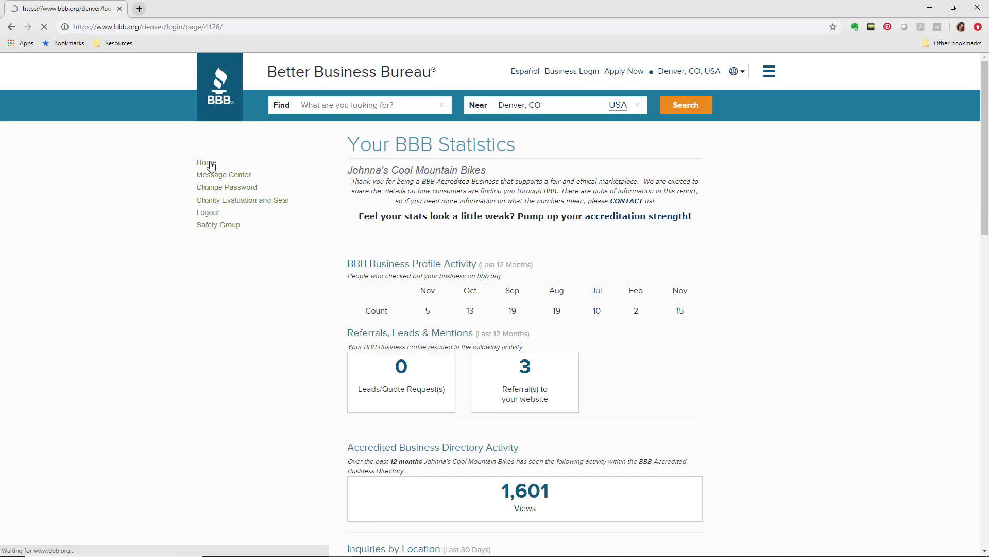
{"action": "scroll", "coordinate": [423, 349], "scroll_direction": "down", "scroll_amount": 3}
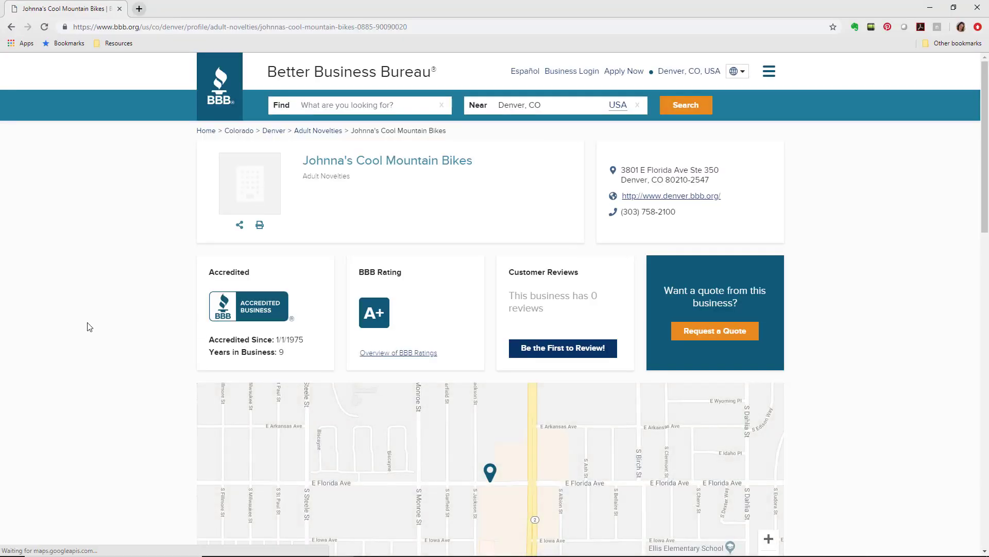
{"action": "scroll", "coordinate": [87, 326], "scroll_direction": "down", "scroll_amount": 2}
{"action": "scroll", "coordinate": [87, 327], "scroll_direction": "down", "scroll_amount": 2}
{"action": "scroll", "coordinate": [88, 326], "scroll_direction": "up", "scroll_amount": 4}
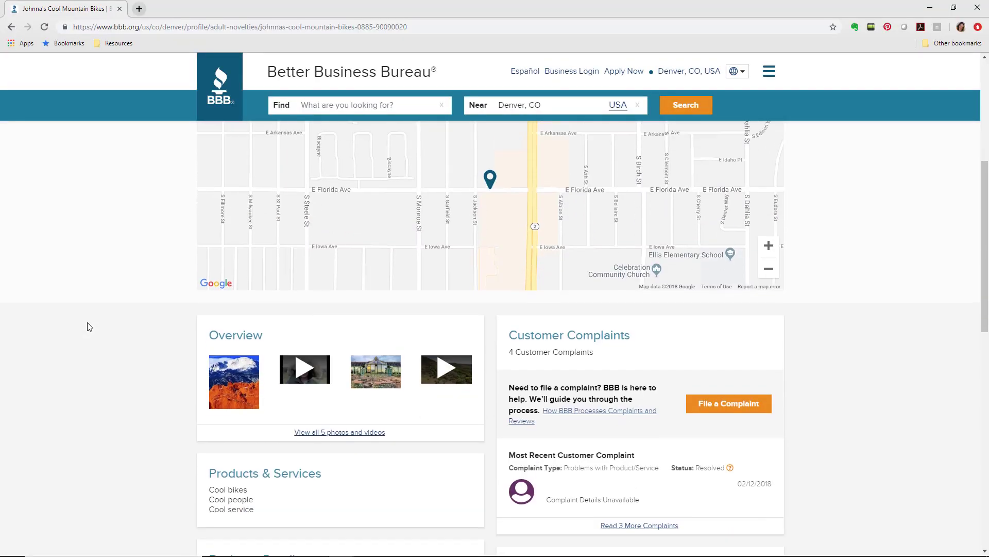
- Leave the public business profile for the accredited-business tile page
{"action": "left_click", "coordinate": [11, 27]}
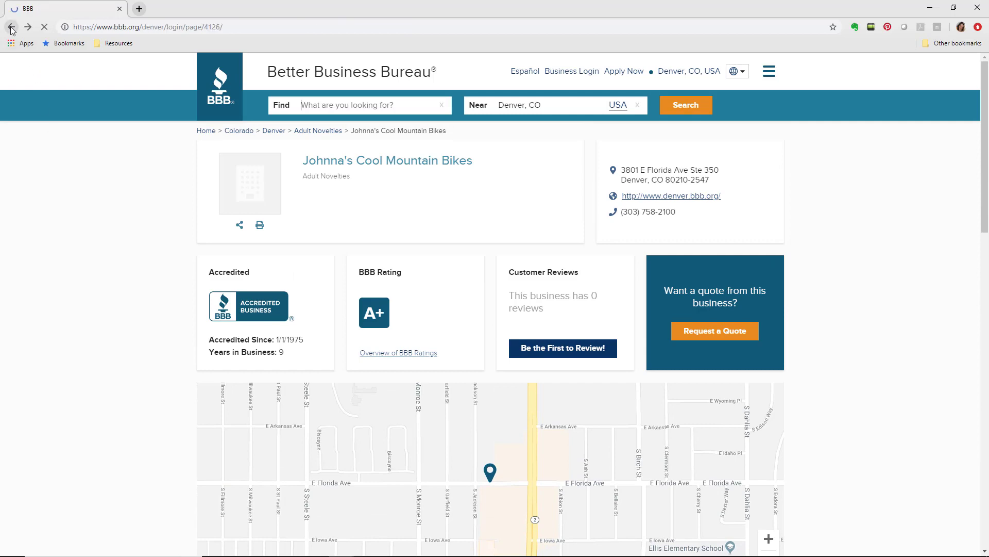
{"action": "scroll", "coordinate": [823, 365], "scroll_direction": "down", "scroll_amount": 2}
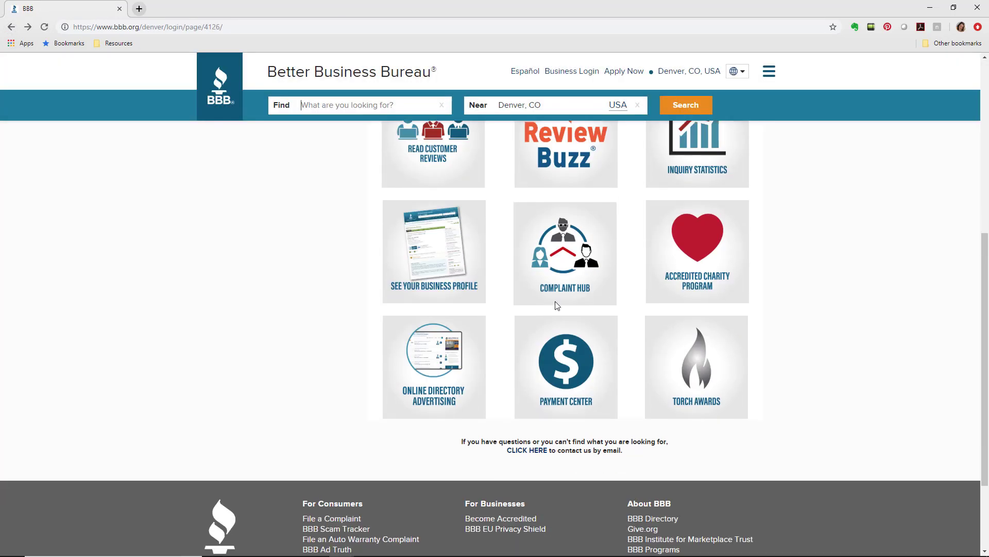
- Open the Complaint Hub's Find a Complaint search form, then log out
{"action": "left_click", "coordinate": [558, 279]}
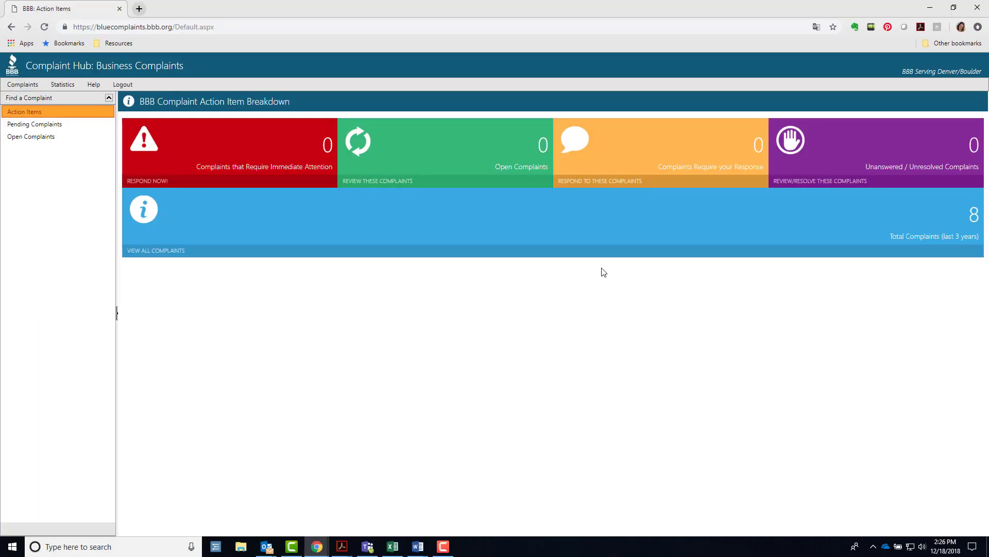
{"action": "left_click", "coordinate": [186, 253]}
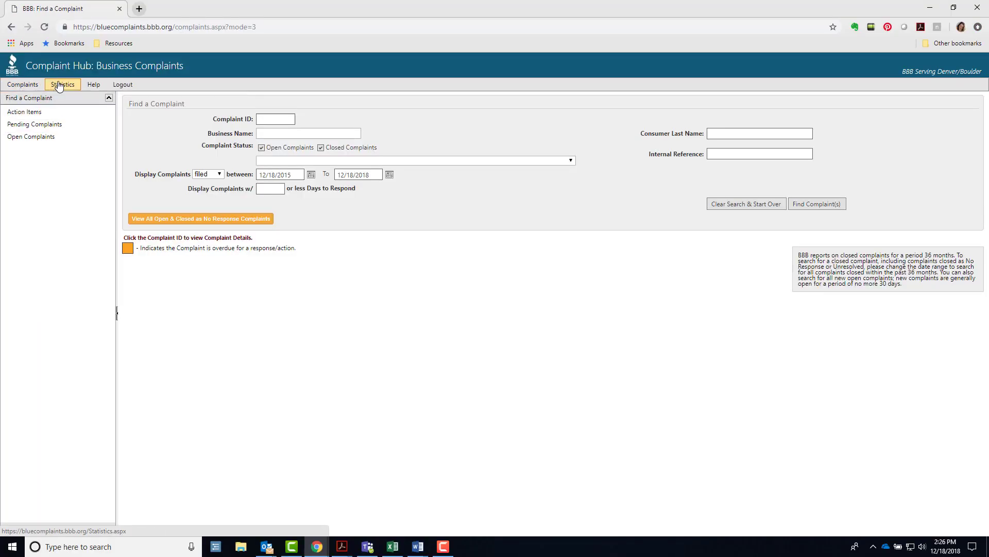
{"action": "left_click", "coordinate": [122, 85]}
{"action": "left_click", "coordinate": [11, 27]}
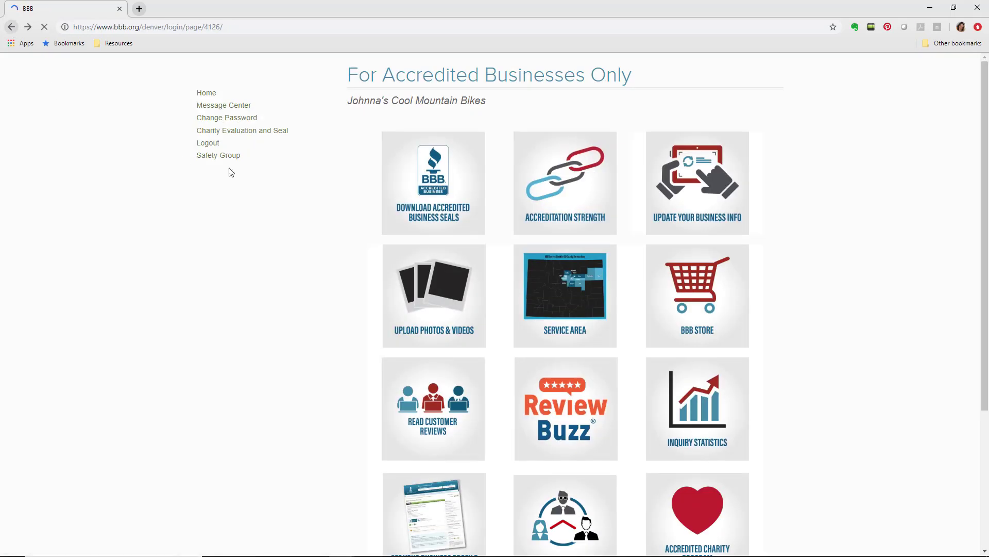
{"action": "scroll", "coordinate": [868, 378], "scroll_direction": "down", "scroll_amount": 5}
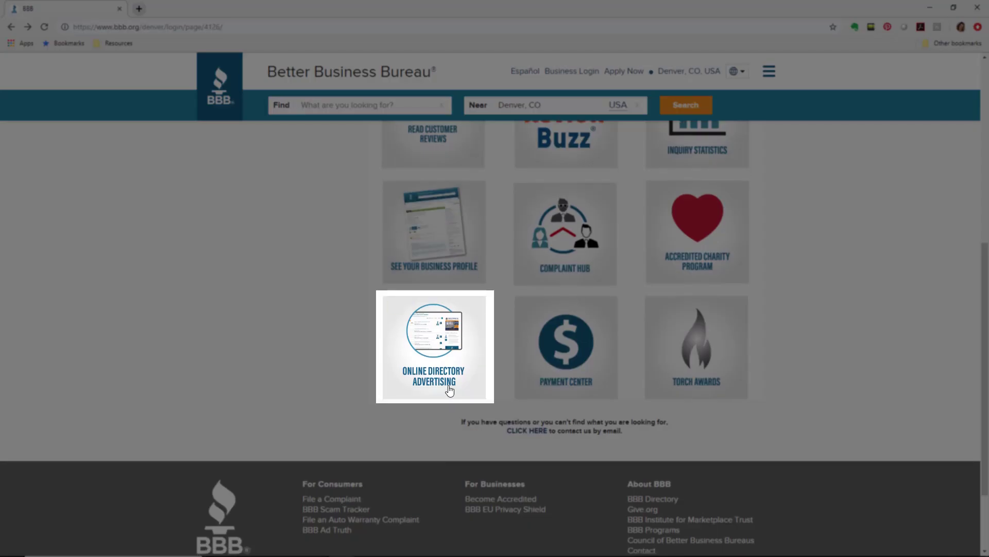
{"action": "left_click", "coordinate": [449, 385]}
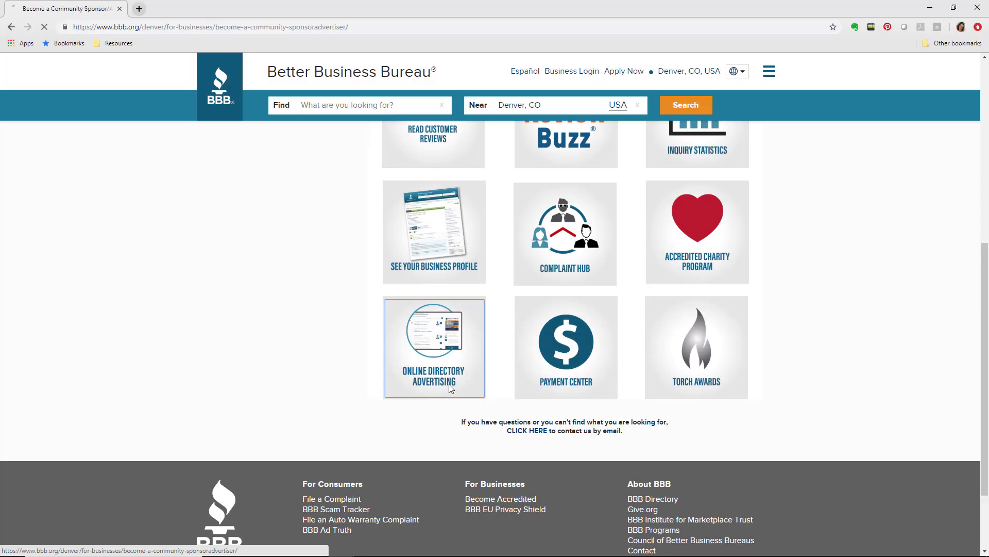
{"action": "scroll", "coordinate": [132, 372], "scroll_direction": "down", "scroll_amount": 1}
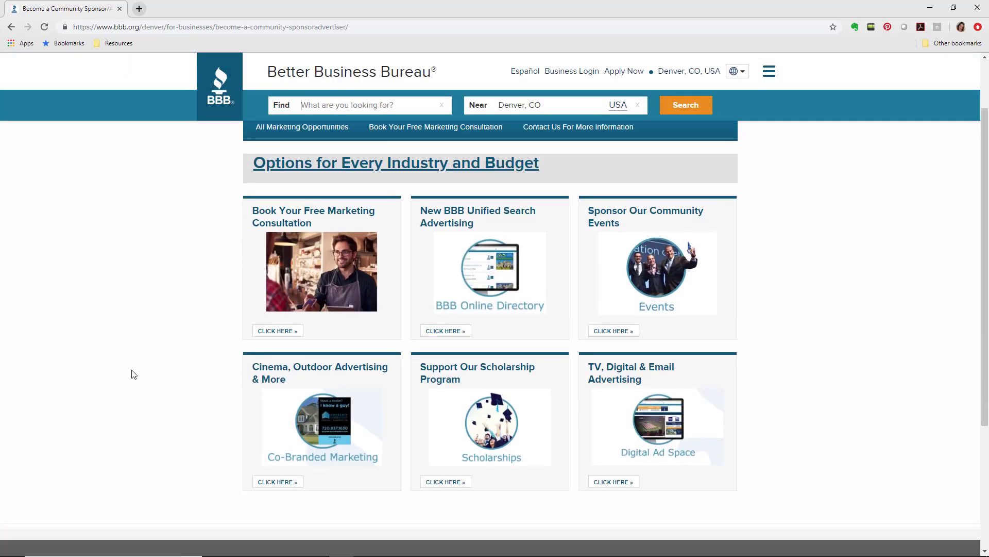
{"action": "scroll", "coordinate": [133, 374], "scroll_direction": "down", "scroll_amount": 1}
{"action": "scroll", "coordinate": [131, 374], "scroll_direction": "up", "scroll_amount": 2}
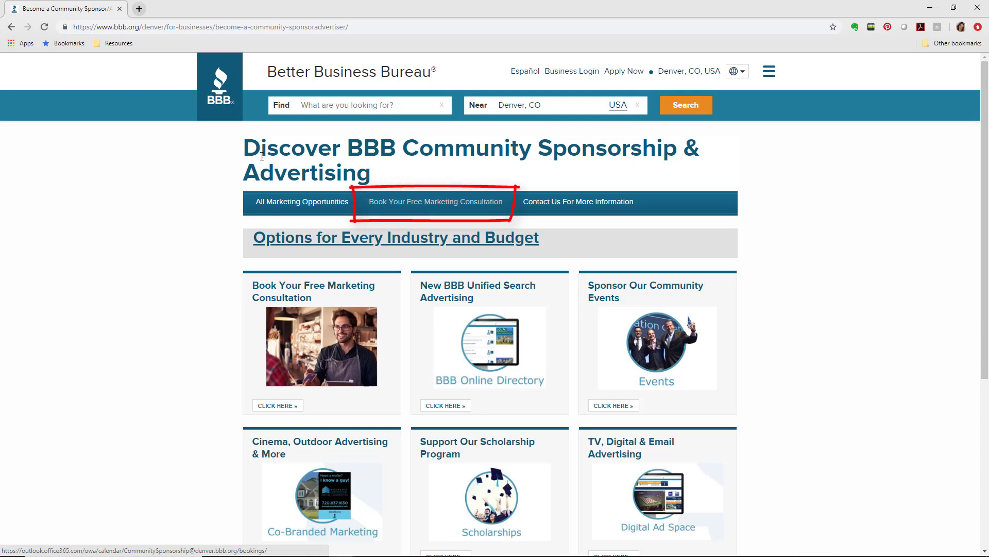
{"action": "left_click", "coordinate": [11, 26]}
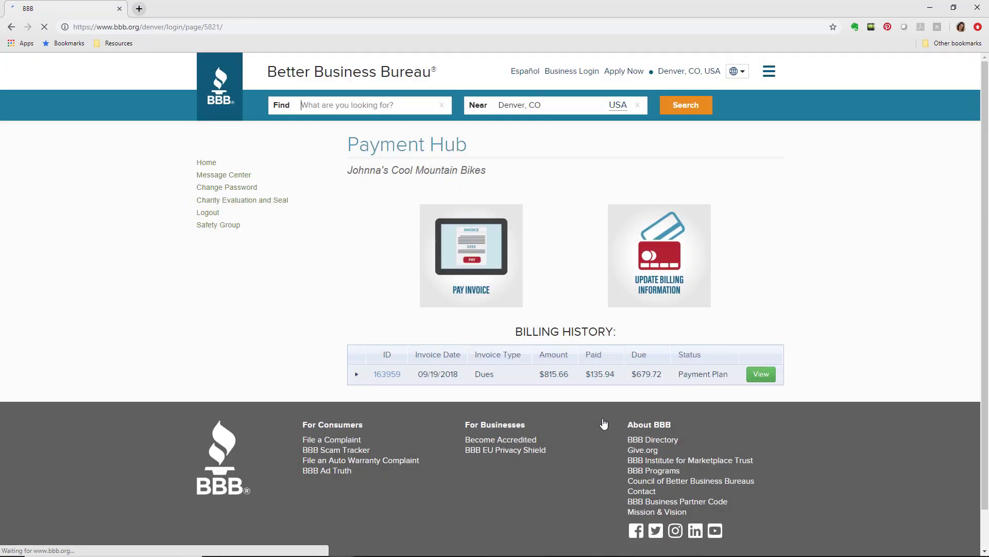
{"action": "left_click", "coordinate": [208, 164]}
{"action": "scroll", "coordinate": [754, 418], "scroll_direction": "down", "scroll_amount": 3}
{"action": "scroll", "coordinate": [742, 456], "scroll_direction": "down", "scroll_amount": 3}
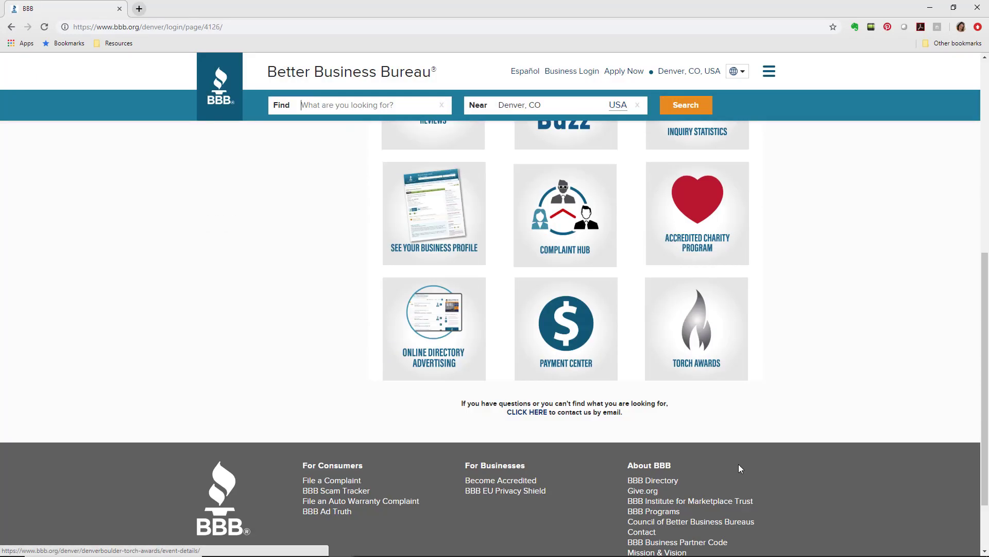
- Open the Torch Awards event details page in a new tab
{"action": "left_click", "coordinate": [709, 264]}
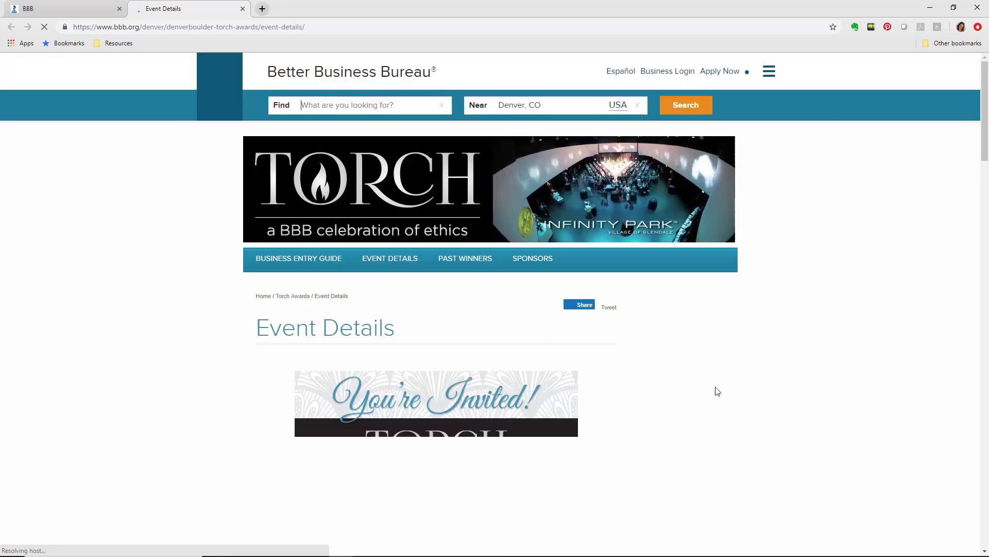
{"action": "scroll", "coordinate": [720, 387], "scroll_direction": "down", "scroll_amount": 2}
{"action": "scroll", "coordinate": [720, 387], "scroll_direction": "down", "scroll_amount": 2}
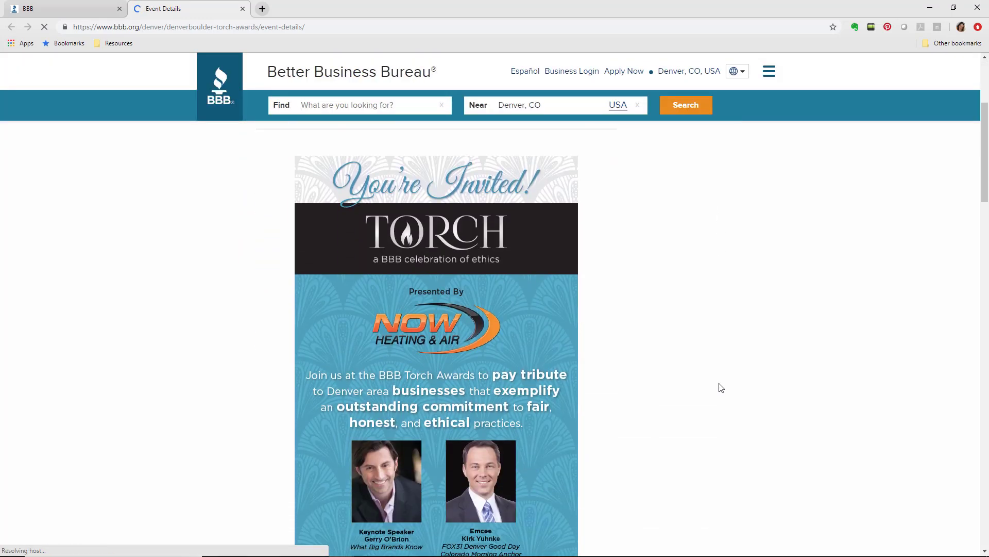
{"action": "scroll", "coordinate": [719, 388], "scroll_direction": "down", "scroll_amount": 3}
{"action": "scroll", "coordinate": [719, 387], "scroll_direction": "down", "scroll_amount": 2}
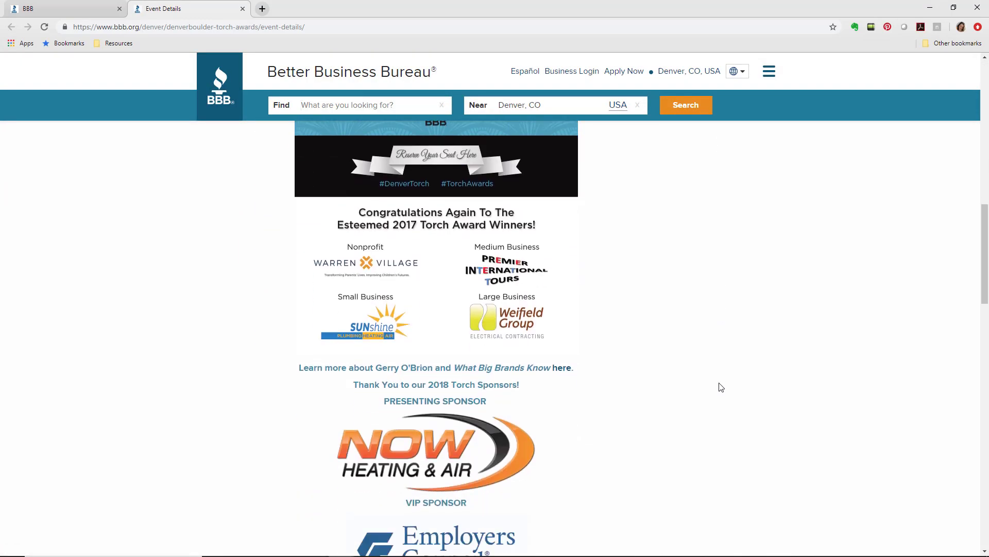
{"action": "scroll", "coordinate": [719, 387], "scroll_direction": "down", "scroll_amount": 3}
{"action": "scroll", "coordinate": [719, 387], "scroll_direction": "down", "scroll_amount": 1}
{"action": "scroll", "coordinate": [720, 387], "scroll_direction": "down", "scroll_amount": 2}
{"action": "scroll", "coordinate": [719, 388], "scroll_direction": "down", "scroll_amount": 3}
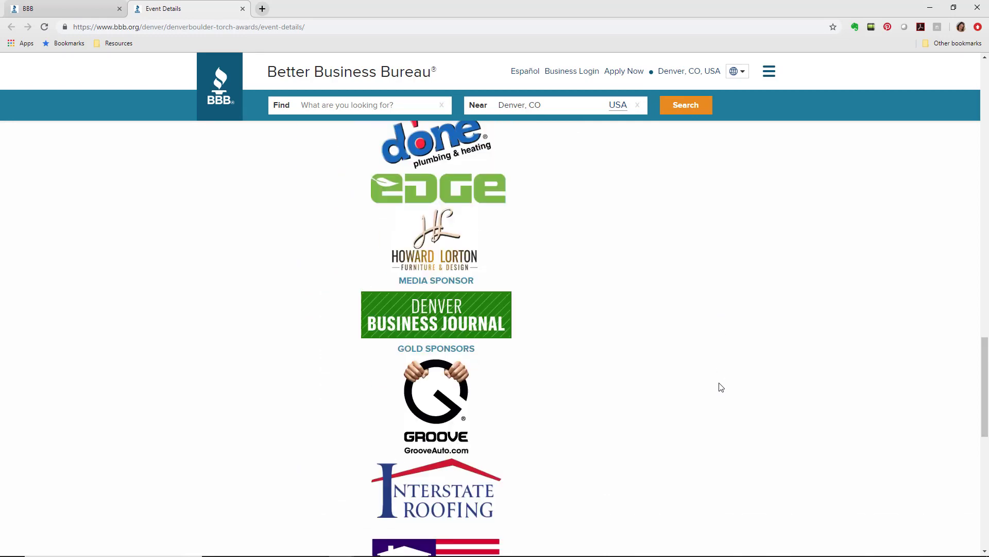
{"action": "scroll", "coordinate": [720, 388], "scroll_direction": "down", "scroll_amount": 4}
{"action": "scroll", "coordinate": [720, 387], "scroll_direction": "up", "scroll_amount": 5}
{"action": "scroll", "coordinate": [720, 387], "scroll_direction": "up", "scroll_amount": 5}
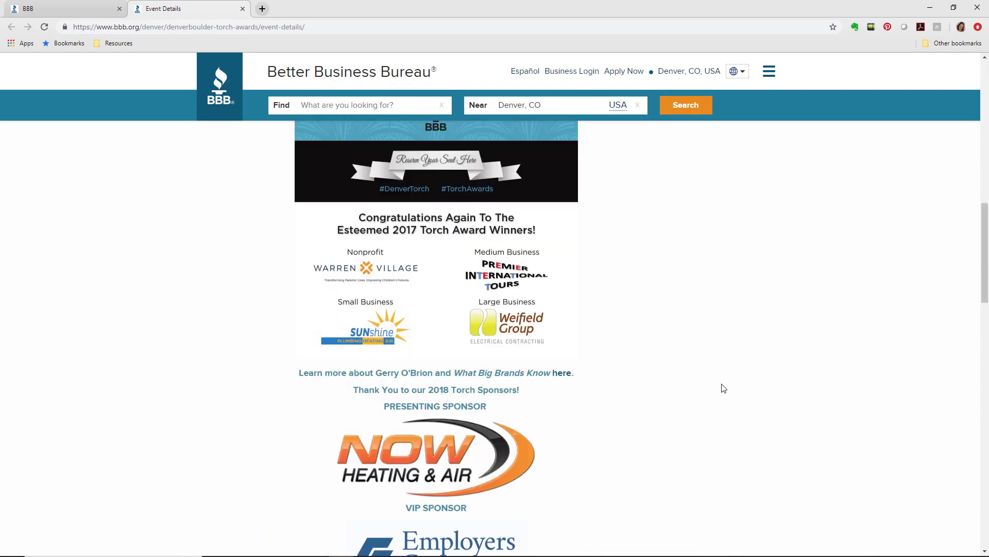
{"action": "scroll", "coordinate": [722, 388], "scroll_direction": "up", "scroll_amount": 5}
{"action": "scroll", "coordinate": [723, 388], "scroll_direction": "up", "scroll_amount": 2}
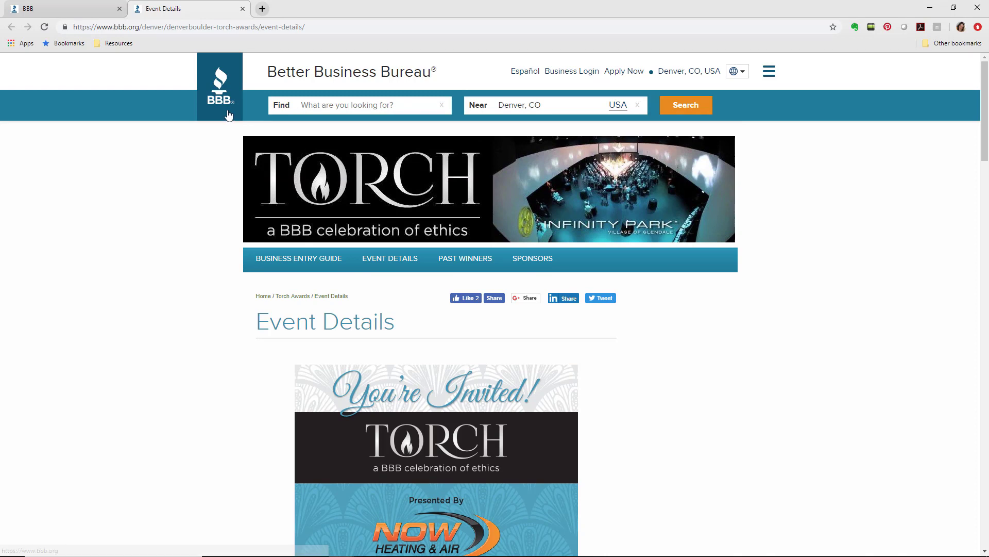
{"action": "left_click", "coordinate": [69, 12]}
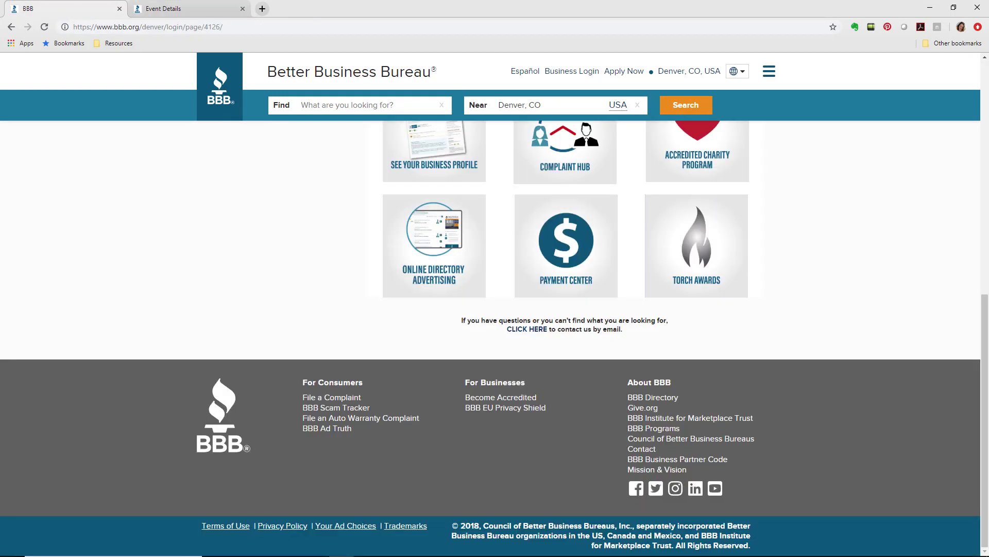
{"action": "scroll", "coordinate": [885, 323], "scroll_direction": "up", "scroll_amount": 3}
{"action": "scroll", "coordinate": [885, 324], "scroll_direction": "up", "scroll_amount": 3}
{"action": "scroll", "coordinate": [885, 323], "scroll_direction": "up", "scroll_amount": 1}
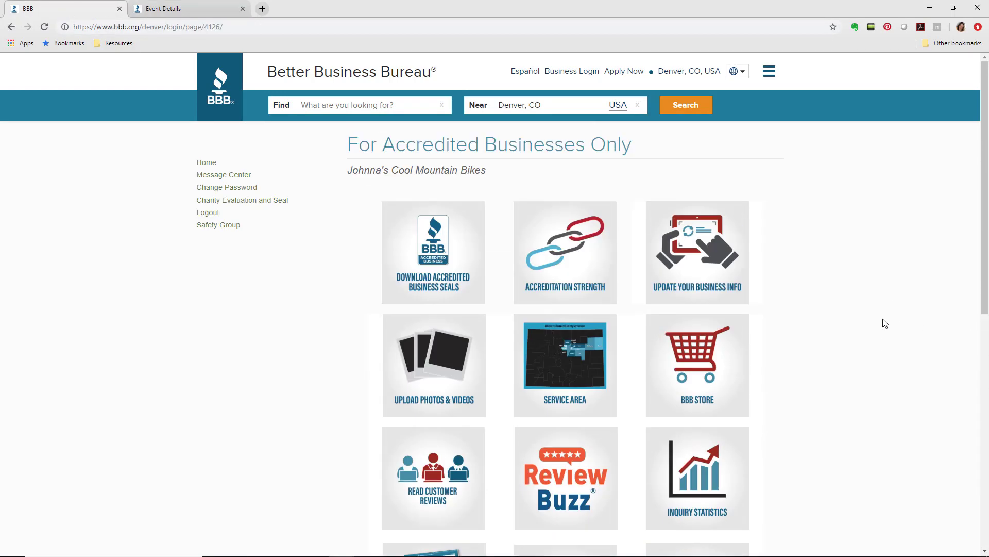